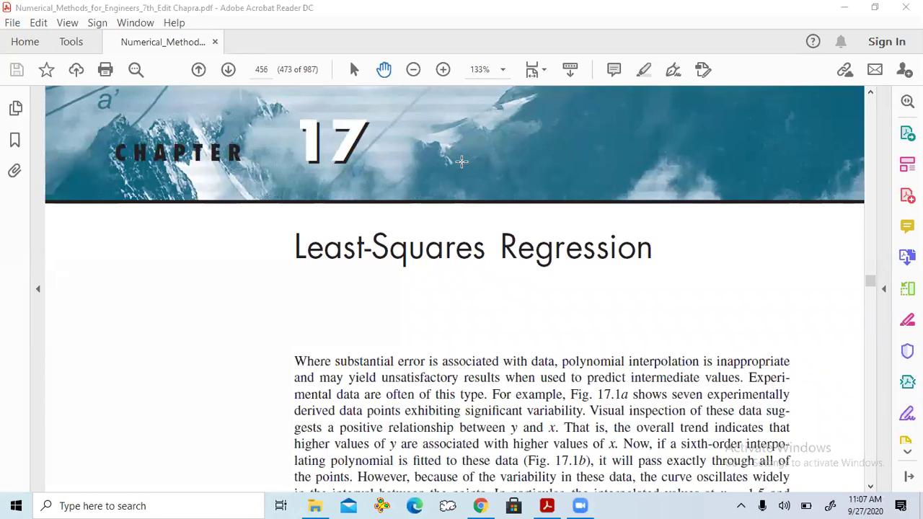
Step: Read through the Chapter 17 Least-Squares Regression introduction and the start of section 17.1 Linear Regression
{"action": "double_click", "coordinate": [414, 245]}
{"action": "left_click", "coordinate": [415, 245]}
{"action": "left_click", "coordinate": [415, 245]}
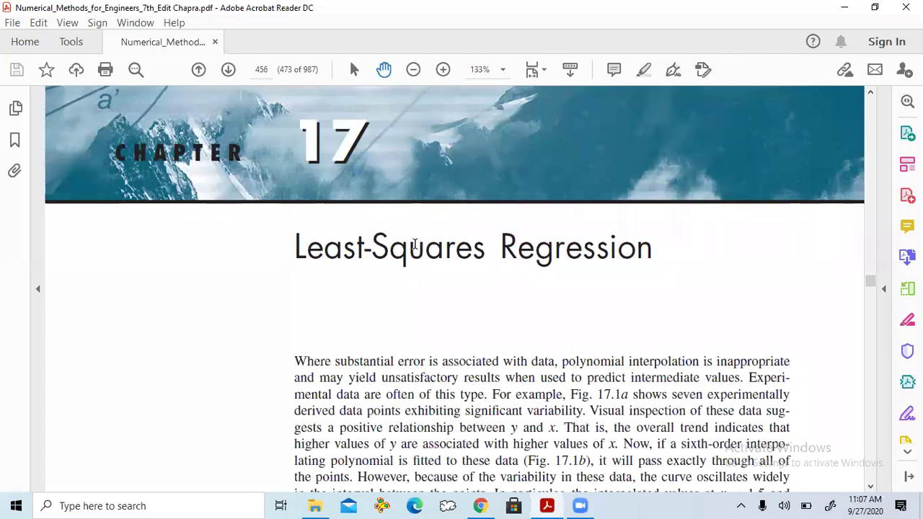
{"action": "scroll", "coordinate": [415, 246], "scroll_direction": "down", "scroll_amount": 3}
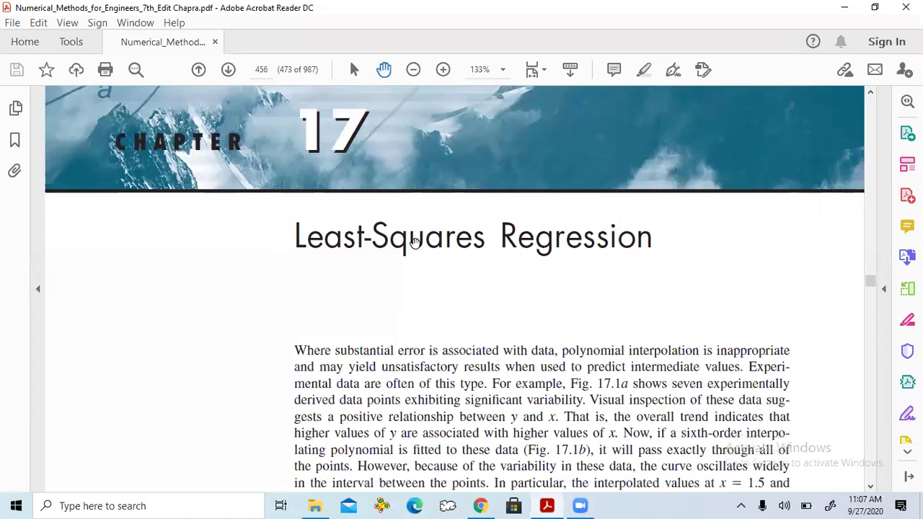
{"action": "scroll", "coordinate": [414, 243], "scroll_direction": "down", "scroll_amount": 8}
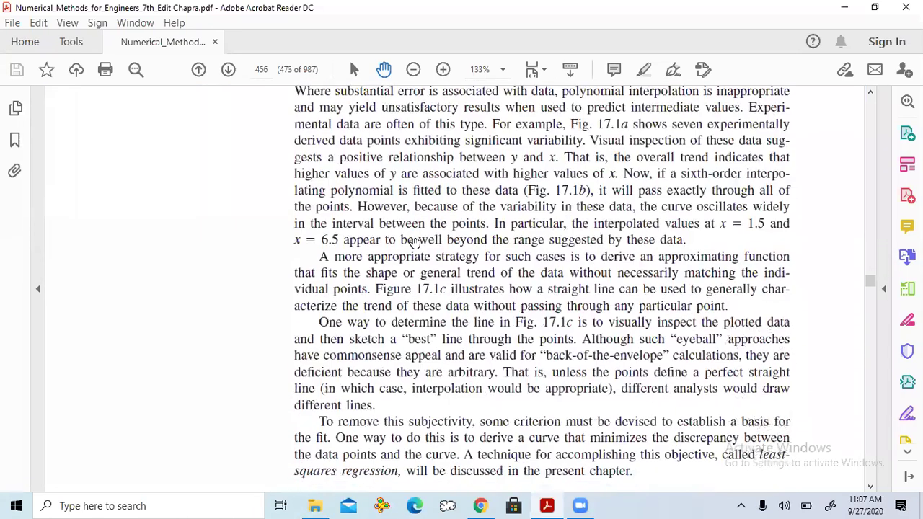
{"action": "scroll", "coordinate": [415, 245], "scroll_direction": "down", "scroll_amount": 8}
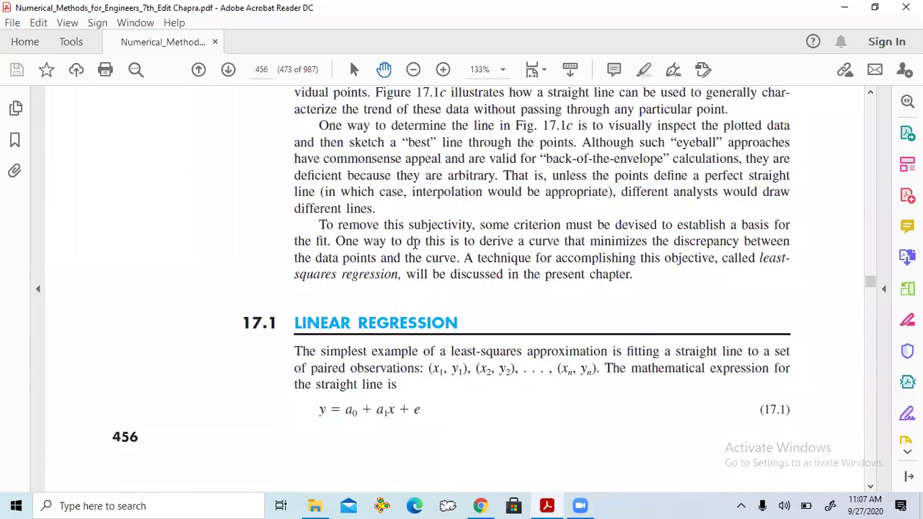
{"action": "scroll", "coordinate": [415, 244], "scroll_direction": "down", "scroll_amount": 15}
{"action": "scroll", "coordinate": [415, 244], "scroll_direction": "up", "scroll_amount": 15}
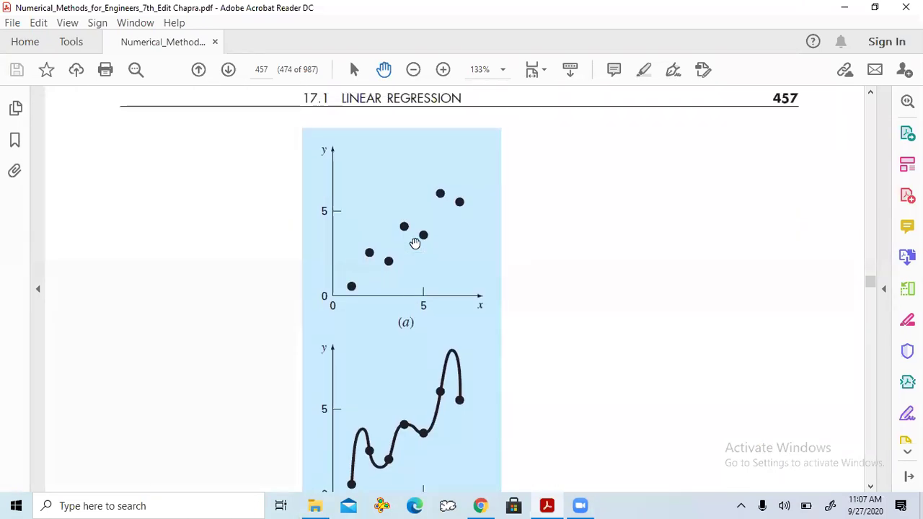
{"action": "scroll", "coordinate": [415, 244], "scroll_direction": "down", "scroll_amount": 13}
{"action": "scroll", "coordinate": [415, 243], "scroll_direction": "up", "scroll_amount": 15}
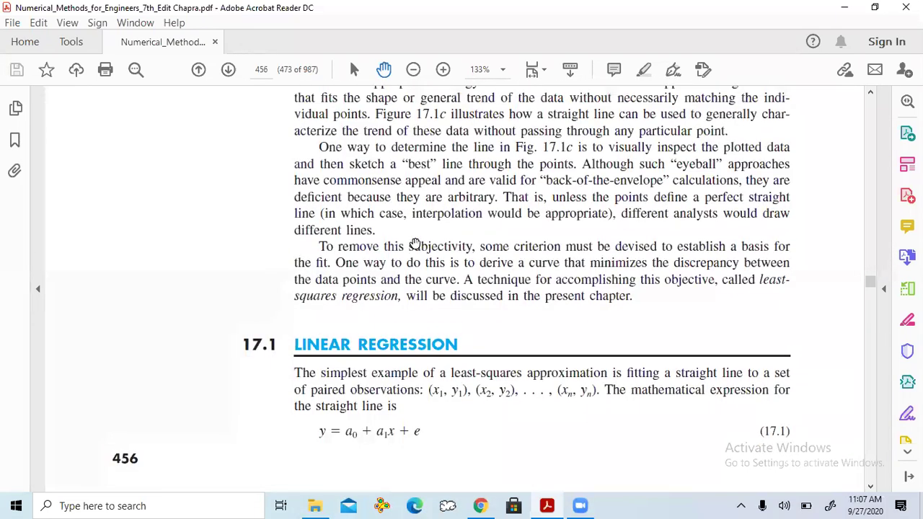
Step: Open the New Microsoft Excel Worksheet file in Excel and bring up the x and y data table on Sheet1
{"action": "left_click", "coordinate": [329, 504]}
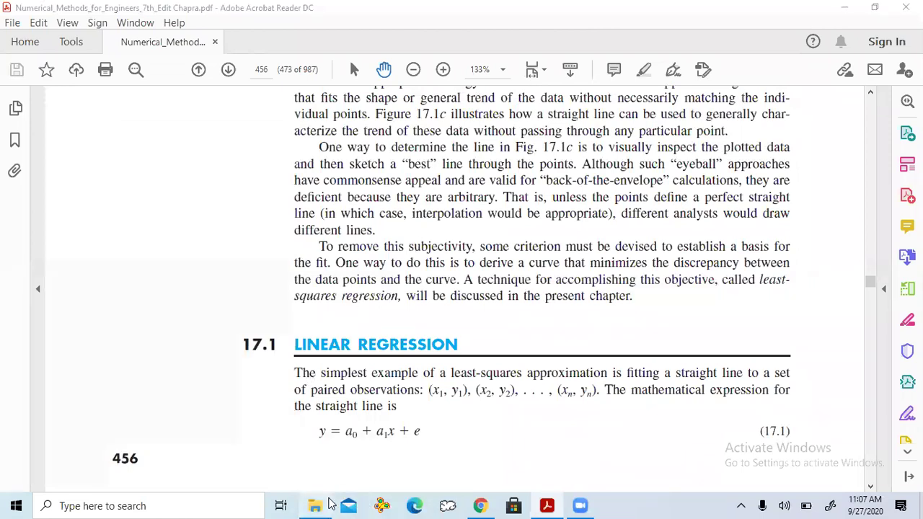
{"action": "double_click", "coordinate": [284, 273]}
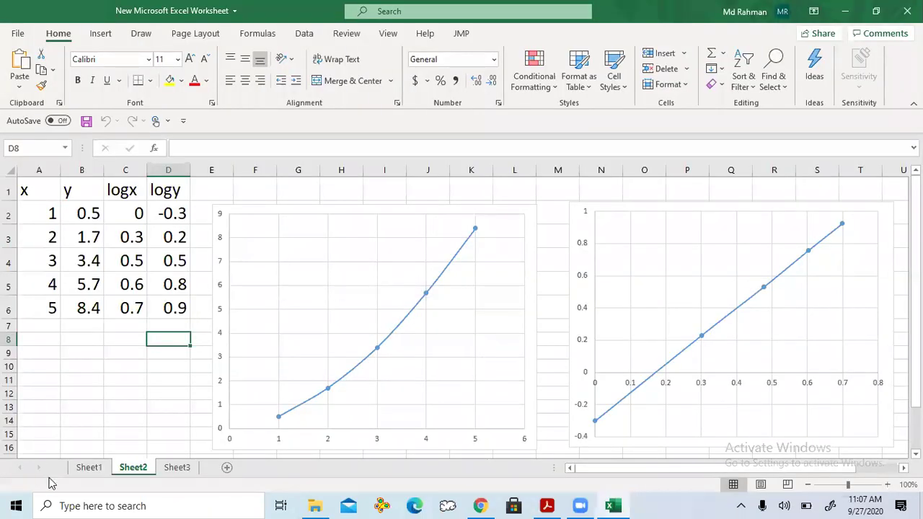
{"action": "left_click", "coordinate": [89, 468]}
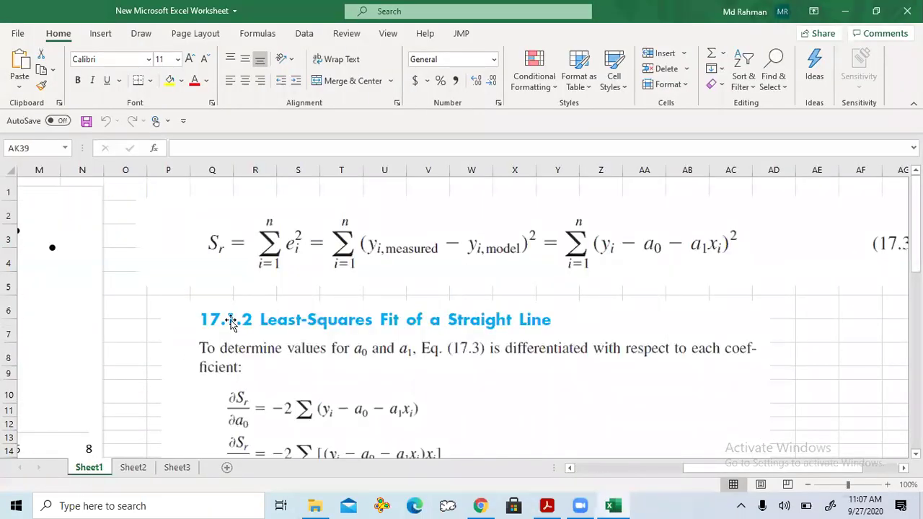
{"action": "scroll", "coordinate": [231, 323], "scroll_direction": "left", "scroll_amount": 5}
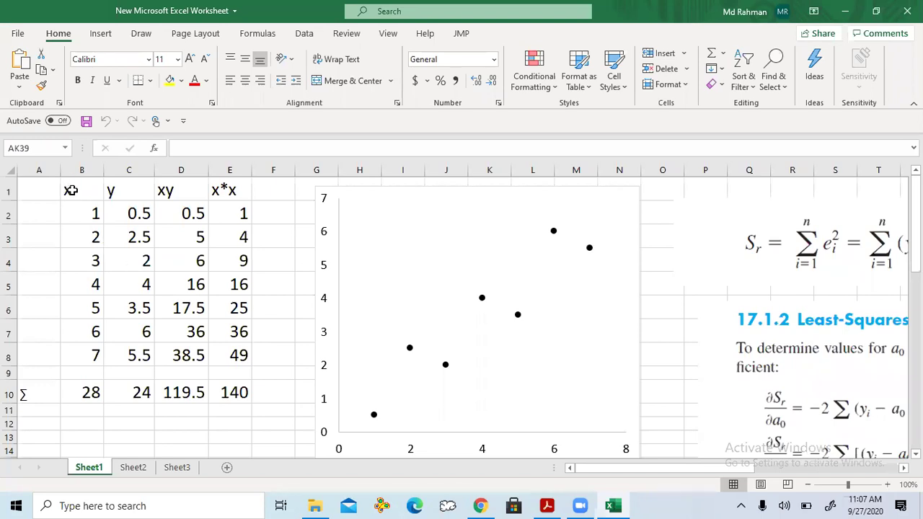
Step: Fill the x and y data in B1:C8, including the headers, with yellow
{"action": "left_click_drag", "start_coordinate": [72, 190], "coordinate": [140, 349]}
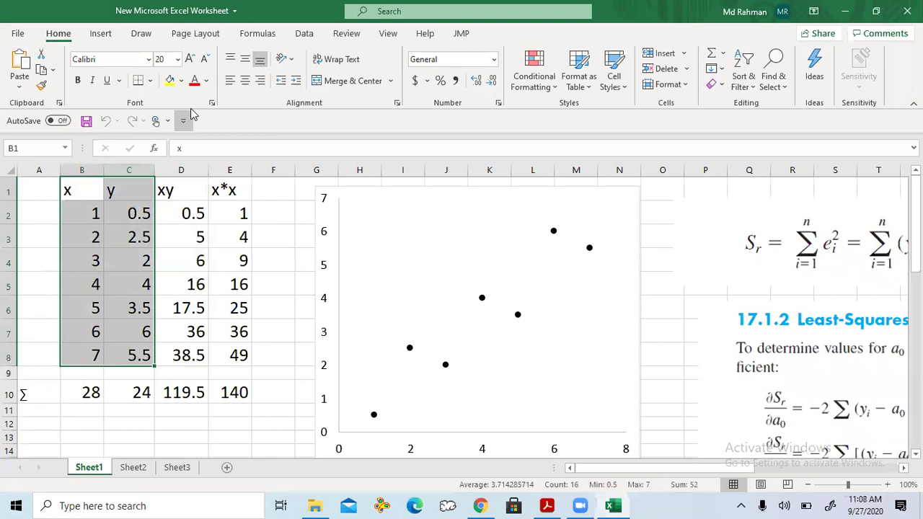
{"action": "left_click", "coordinate": [169, 80]}
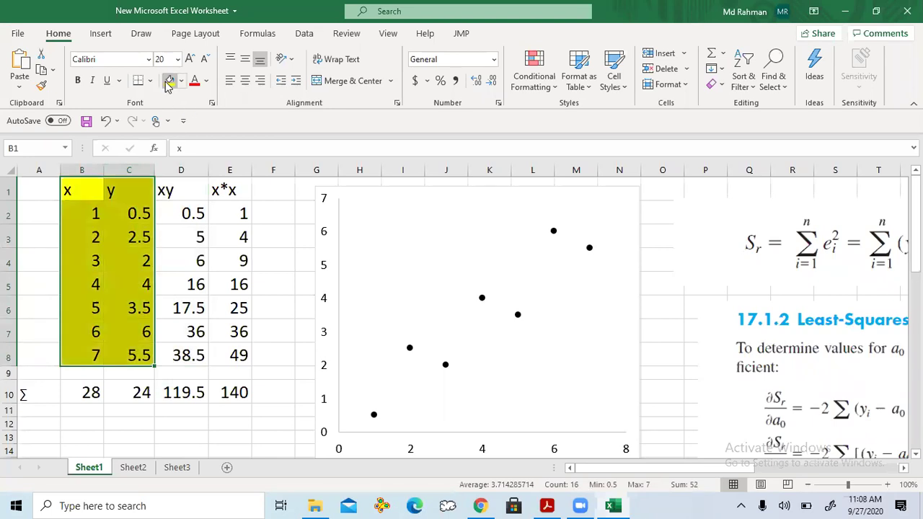
{"action": "left_click", "coordinate": [279, 286]}
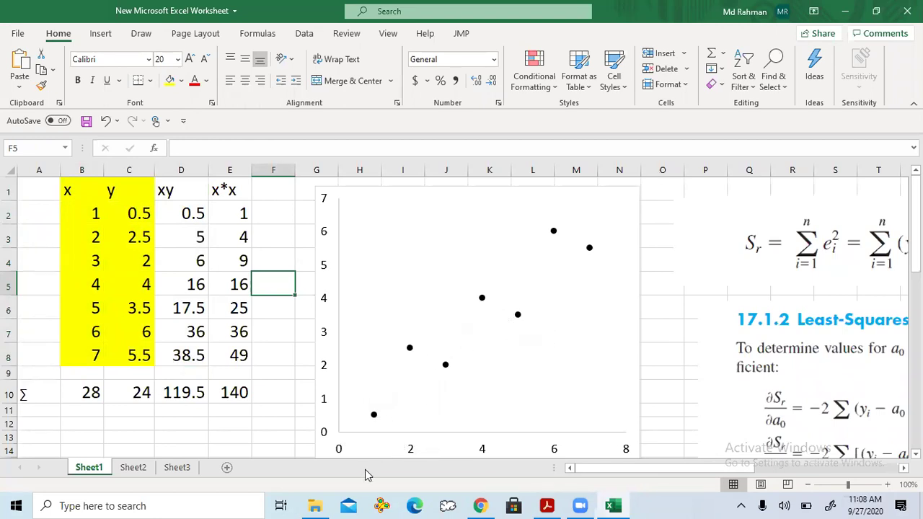
{"action": "left_click", "coordinate": [281, 372]}
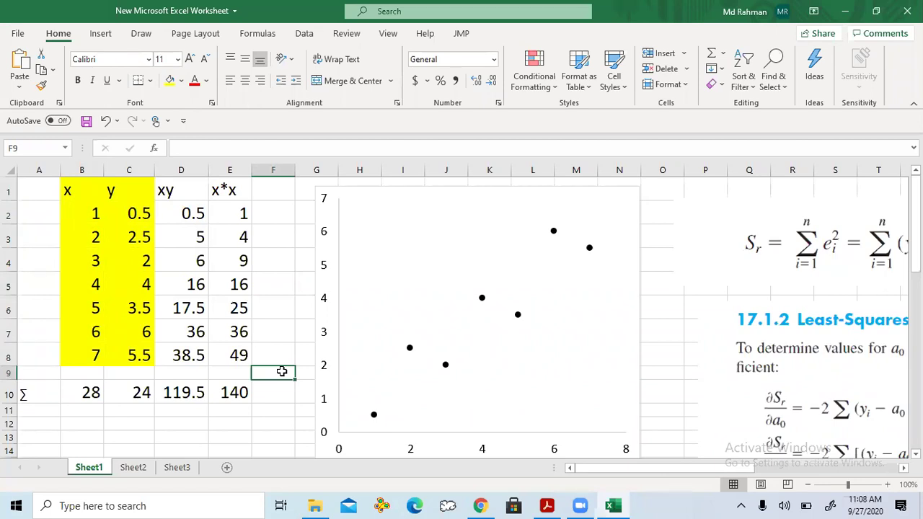
{"action": "mouse_move", "coordinate": [373, 421]}
{"action": "left_click", "coordinate": [662, 330]}
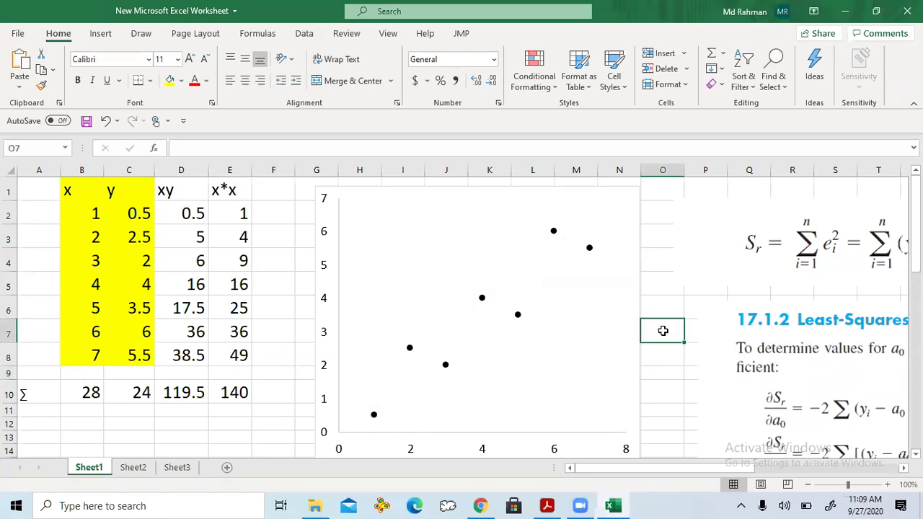
Step: Switch to the PDF in Acrobat Reader and examine Figure 17.1's three plots and the residual explanation below them
{"action": "left_click", "coordinate": [542, 505]}
{"action": "scroll", "coordinate": [445, 445], "scroll_direction": "down", "scroll_amount": 5}
{"action": "scroll", "coordinate": [445, 445], "scroll_direction": "up", "scroll_amount": 5}
{"action": "scroll", "coordinate": [446, 447], "scroll_direction": "down", "scroll_amount": 1}
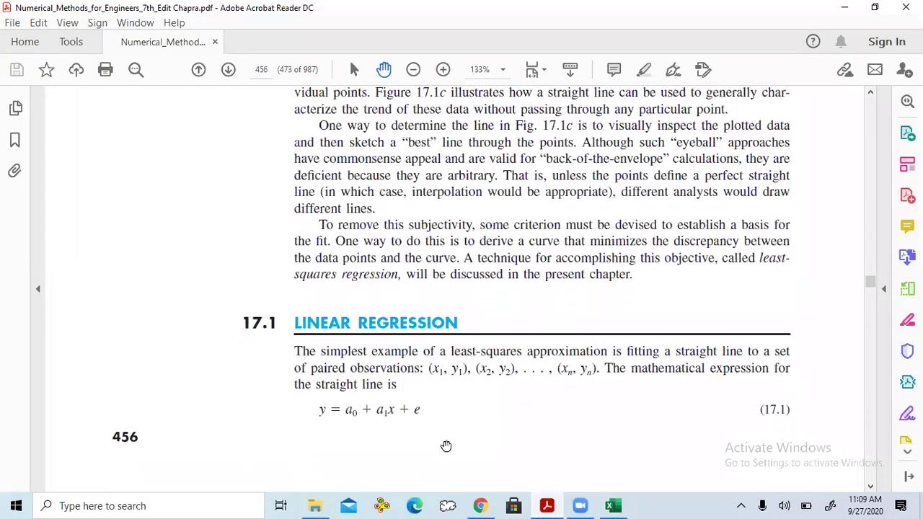
{"action": "scroll", "coordinate": [446, 447], "scroll_direction": "down", "scroll_amount": 5}
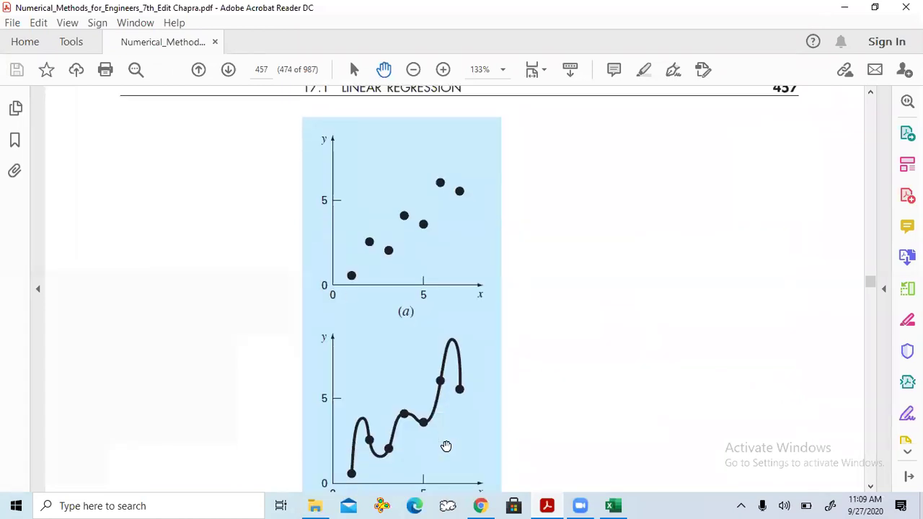
{"action": "scroll", "coordinate": [446, 446], "scroll_direction": "down", "scroll_amount": 1}
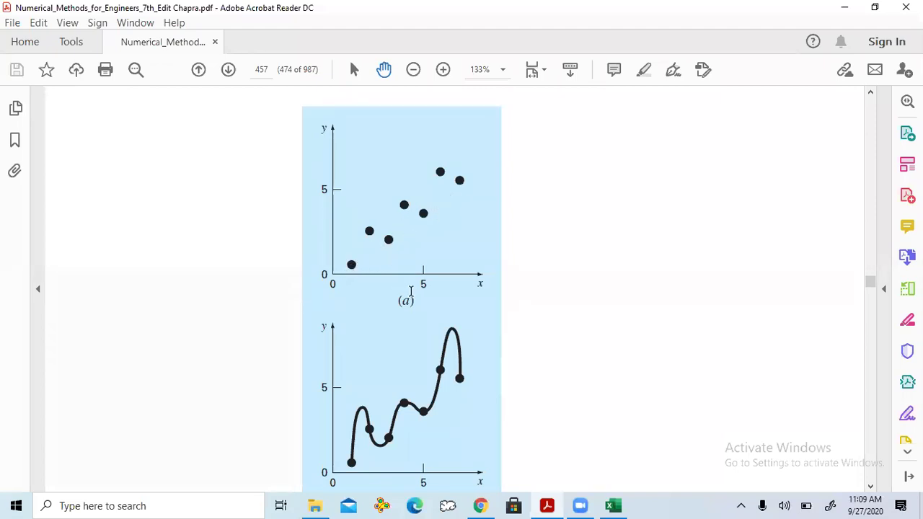
{"action": "scroll", "coordinate": [411, 291], "scroll_direction": "down", "scroll_amount": 1}
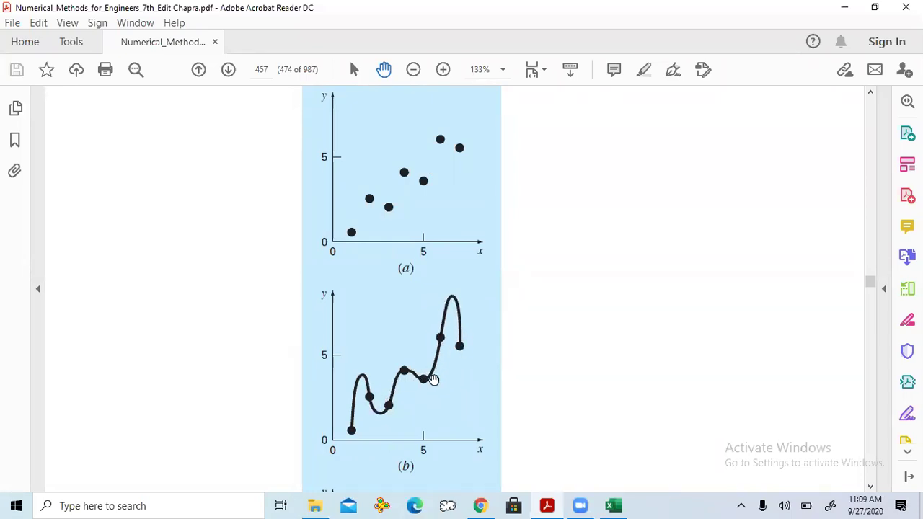
{"action": "scroll", "coordinate": [389, 400], "scroll_direction": "down", "scroll_amount": 1}
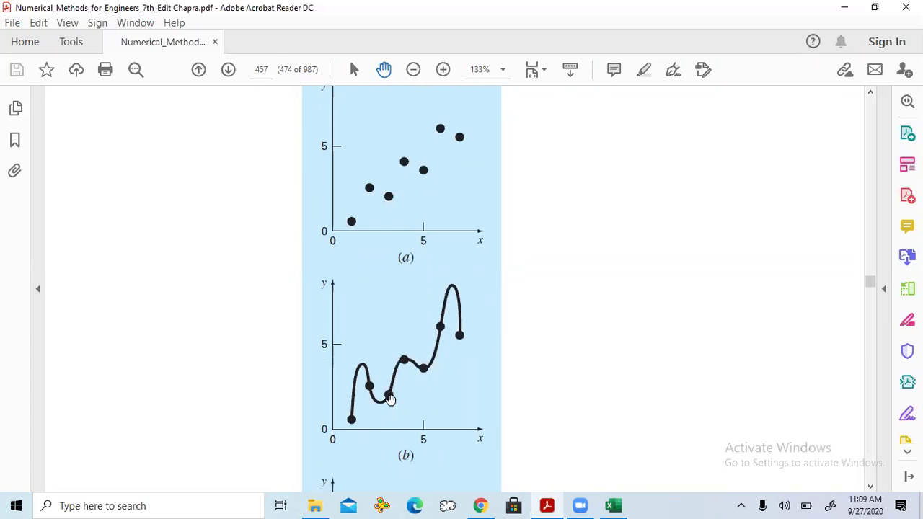
{"action": "scroll", "coordinate": [389, 401], "scroll_direction": "down", "scroll_amount": 6}
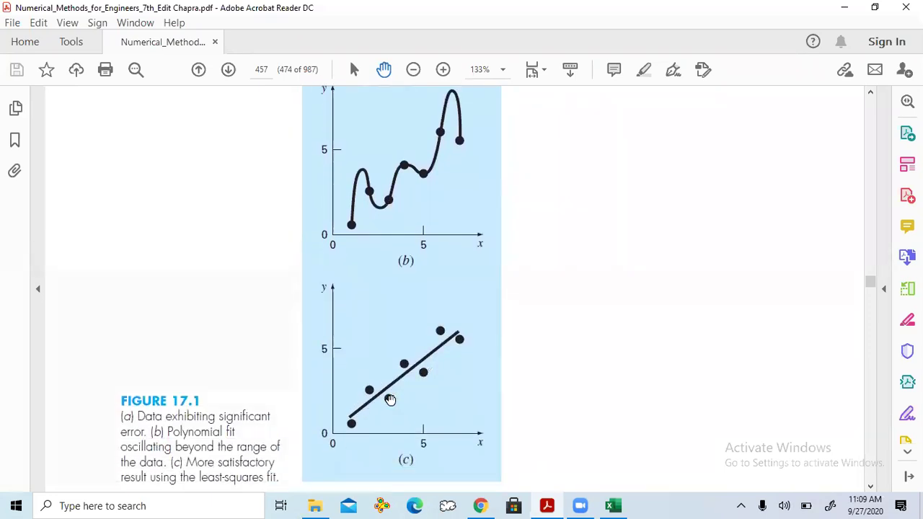
{"action": "scroll", "coordinate": [390, 400], "scroll_direction": "up", "scroll_amount": 2}
{"action": "scroll", "coordinate": [390, 401], "scroll_direction": "down", "scroll_amount": 2}
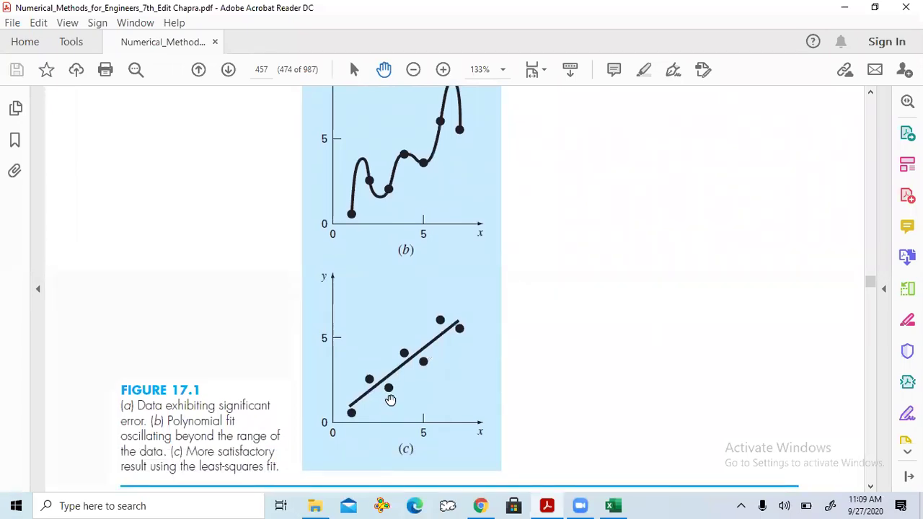
{"action": "scroll", "coordinate": [390, 401], "scroll_direction": "down", "scroll_amount": 1}
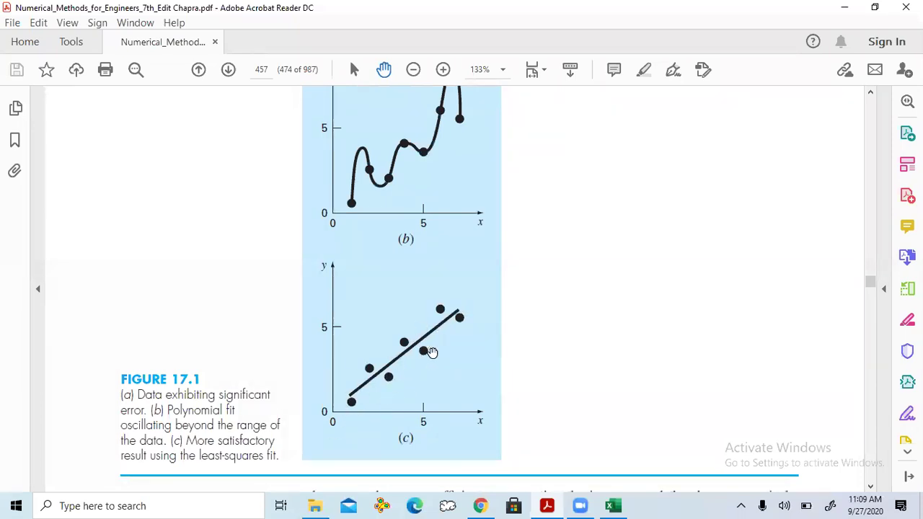
{"action": "scroll", "coordinate": [364, 441], "scroll_direction": "down", "scroll_amount": 5}
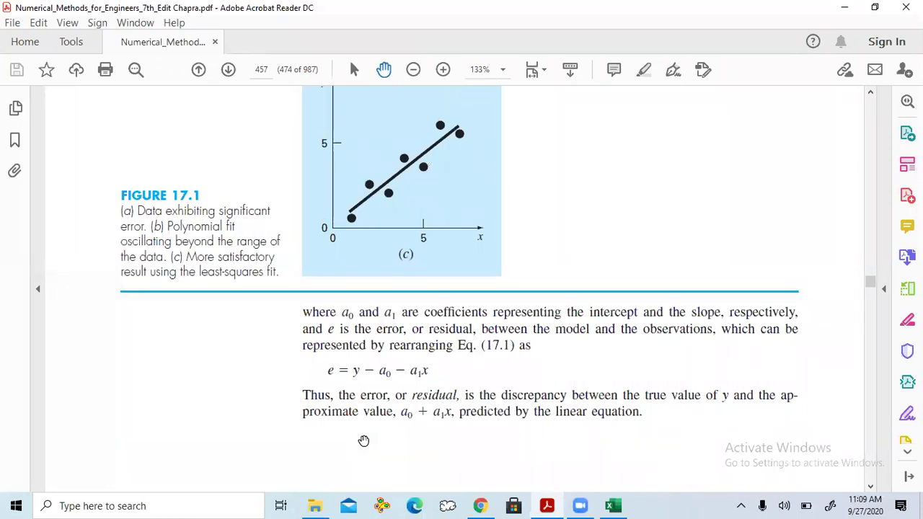
{"action": "scroll", "coordinate": [364, 440], "scroll_direction": "up", "scroll_amount": 2}
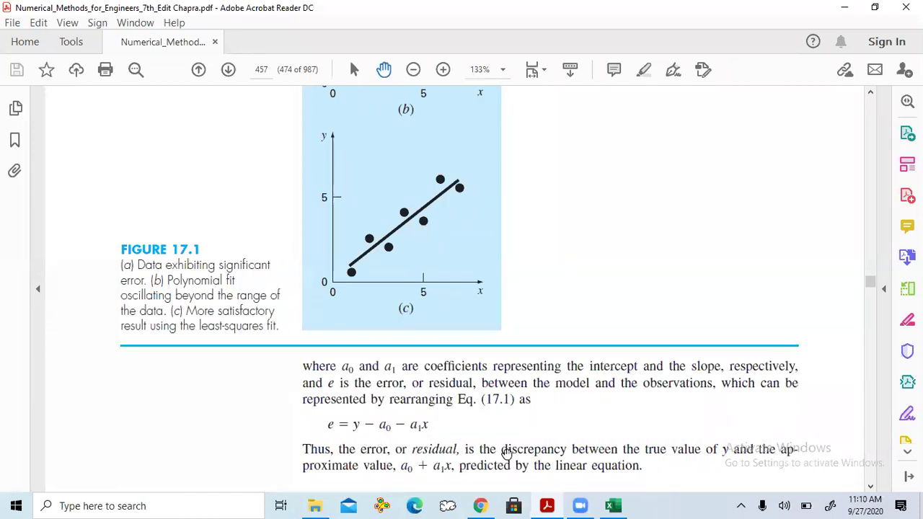
Step: Enlarge the PDF page to 300% and select the y in the residual equation e = y − a0 − a1x
{"action": "left_click", "coordinate": [613, 506]}
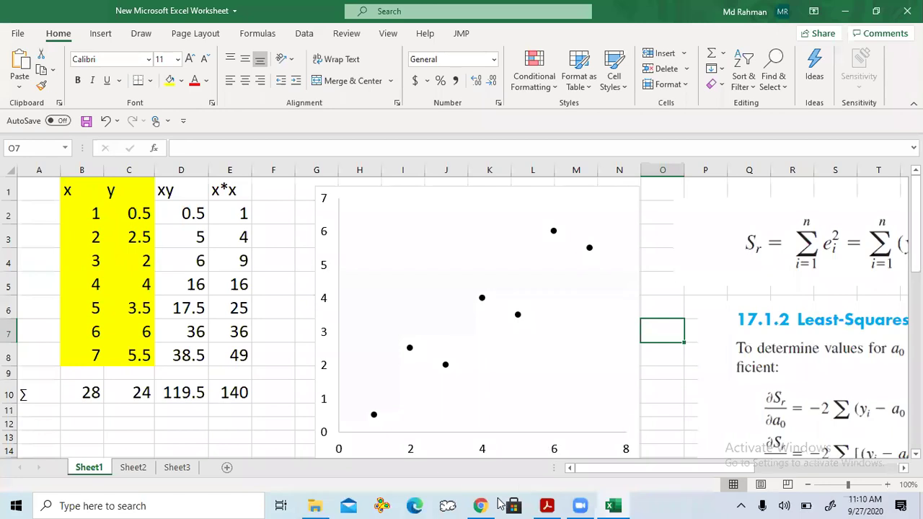
{"action": "left_click", "coordinate": [614, 506]}
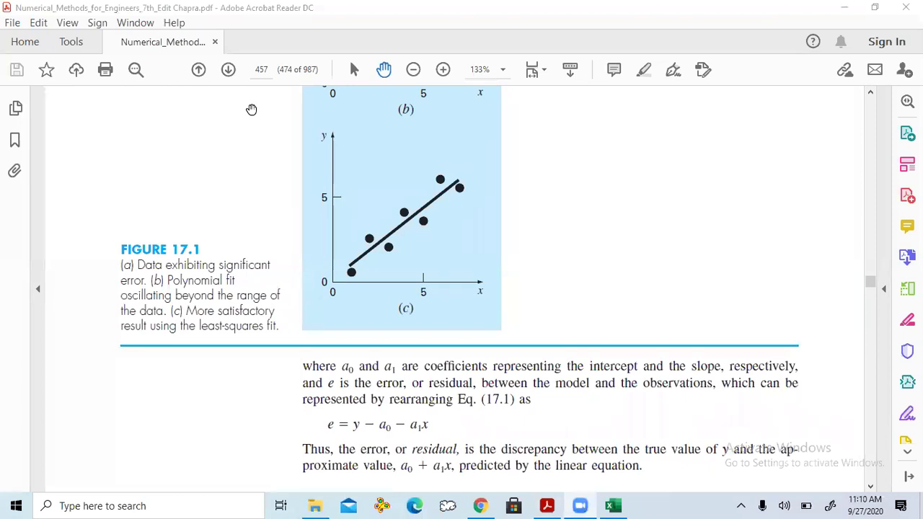
{"action": "left_click", "coordinate": [443, 70]}
{"action": "left_click", "coordinate": [443, 70]}
{"action": "left_click", "coordinate": [443, 70]}
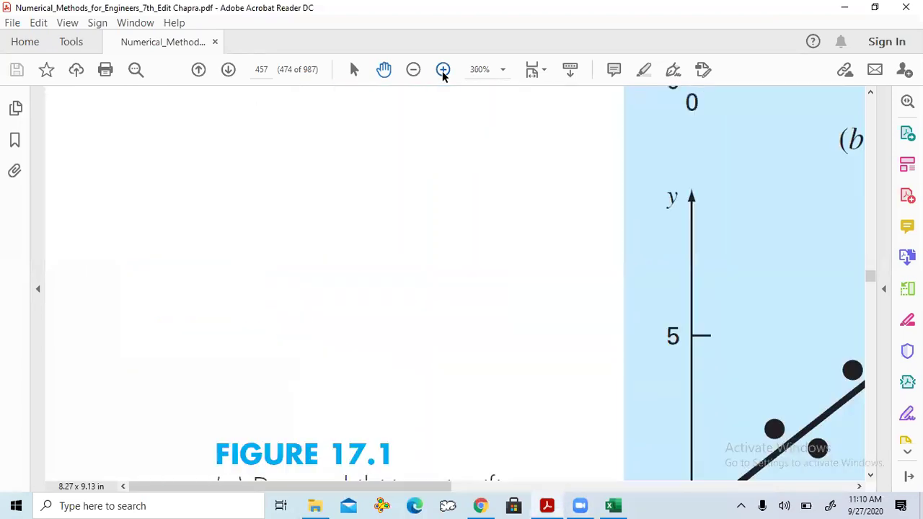
{"action": "left_click_drag", "start_coordinate": [406, 493], "coordinate": [590, 492]}
{"action": "scroll", "coordinate": [445, 453], "scroll_direction": "down", "scroll_amount": 6}
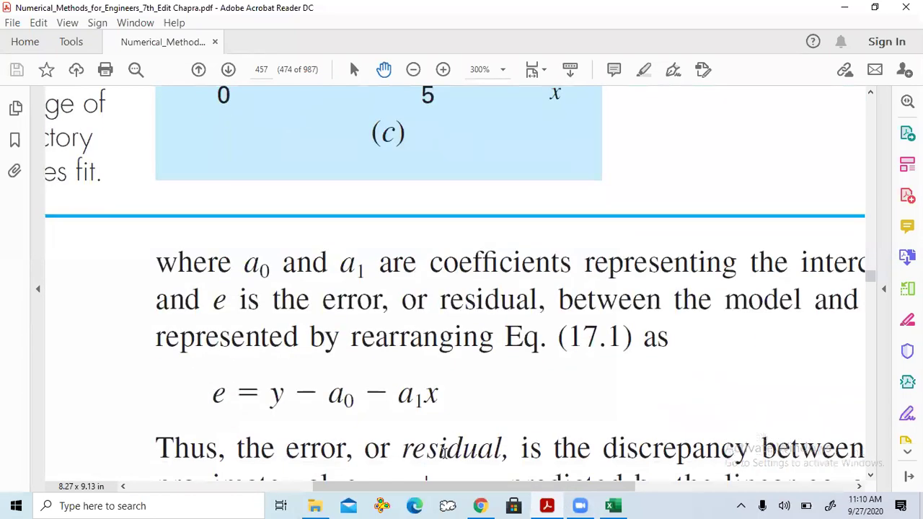
{"action": "scroll", "coordinate": [445, 453], "scroll_direction": "down", "scroll_amount": 1}
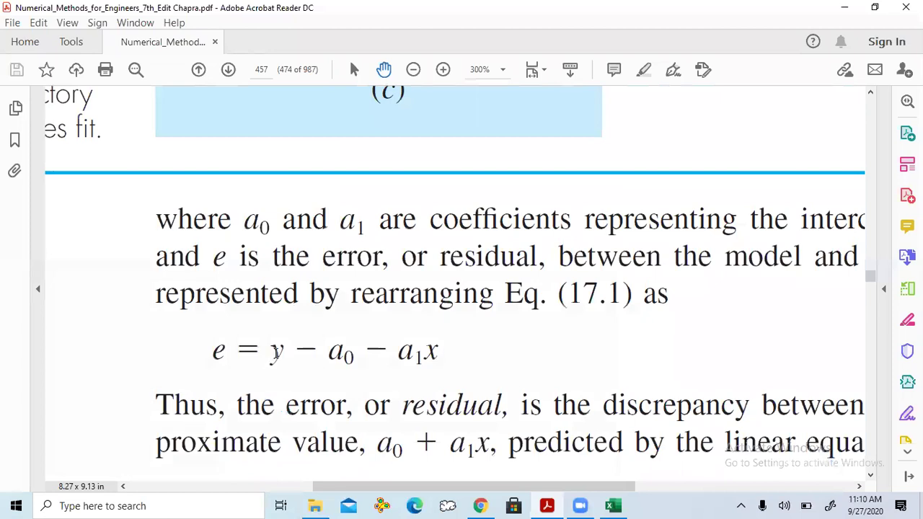
{"action": "left_click_drag", "start_coordinate": [275, 353], "coordinate": [285, 353]}
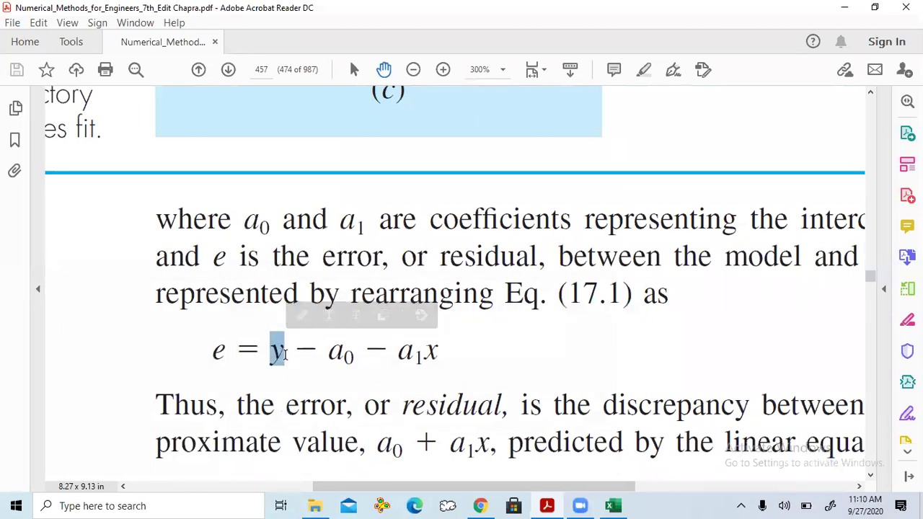
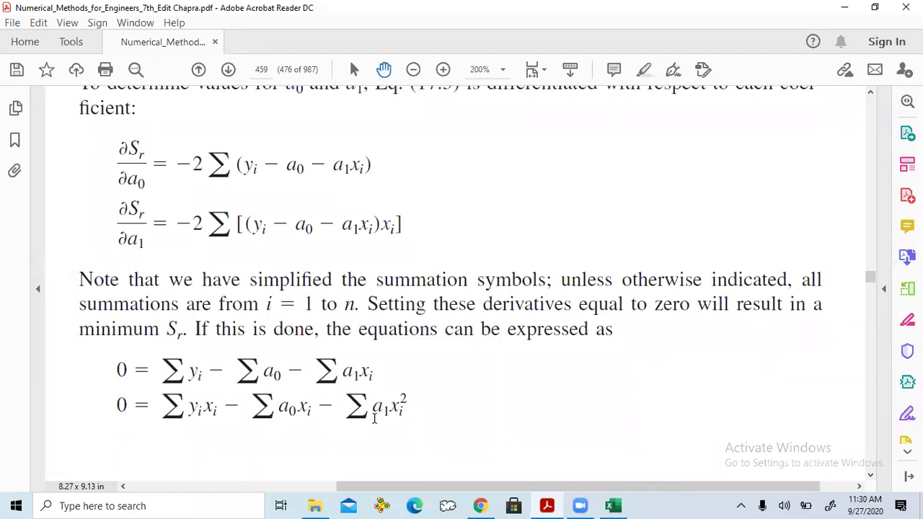
Step: Compare the zero-derivative equations on page 459 with the normal equations (17.4) and (17.5) on page 460
{"action": "scroll", "coordinate": [374, 418], "scroll_direction": "down", "scroll_amount": 2}
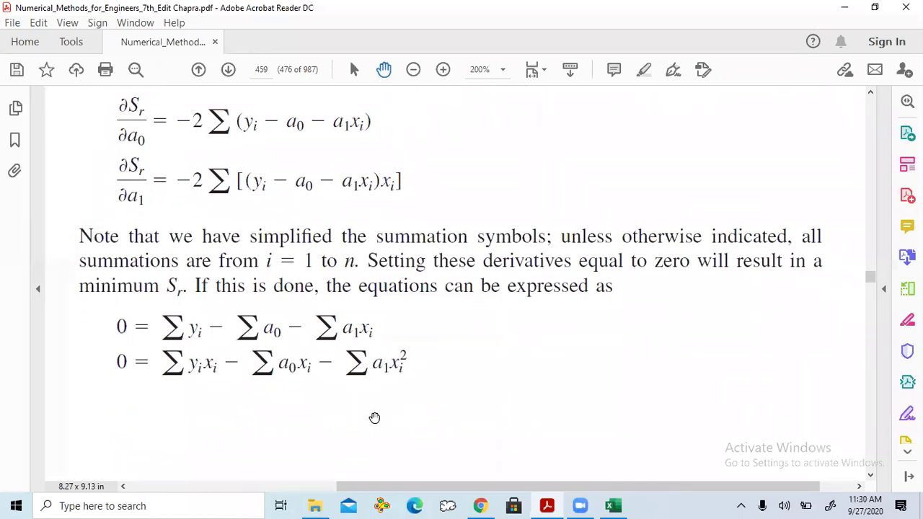
{"action": "scroll", "coordinate": [375, 418], "scroll_direction": "down", "scroll_amount": 3}
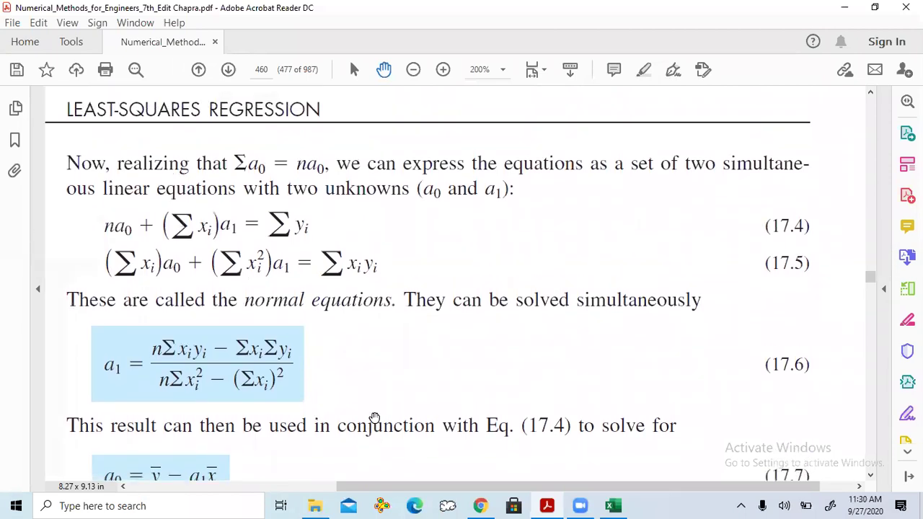
{"action": "scroll", "coordinate": [374, 418], "scroll_direction": "up", "scroll_amount": 3}
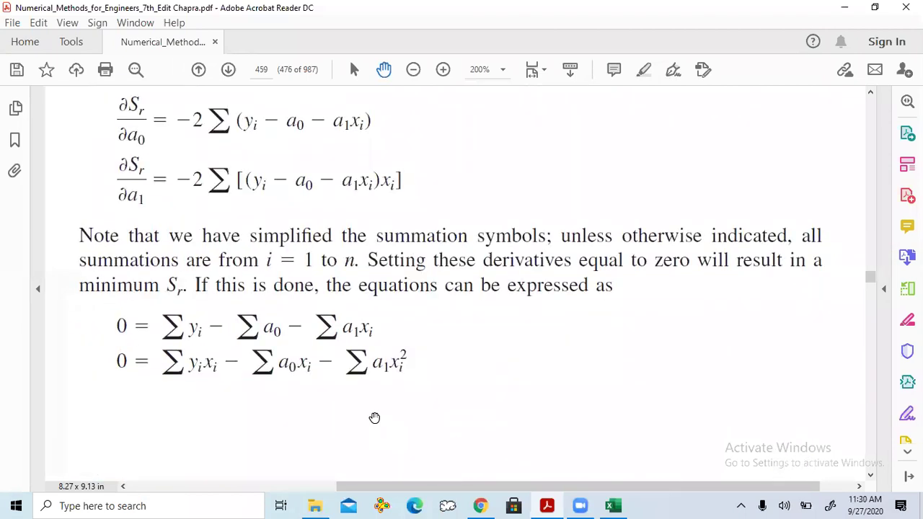
Step: Look at the sums table in the Excel worksheet and return to the zero-derivative equations on page 459 of the PDF
{"action": "scroll", "coordinate": [374, 419], "scroll_direction": "up", "scroll_amount": 1}
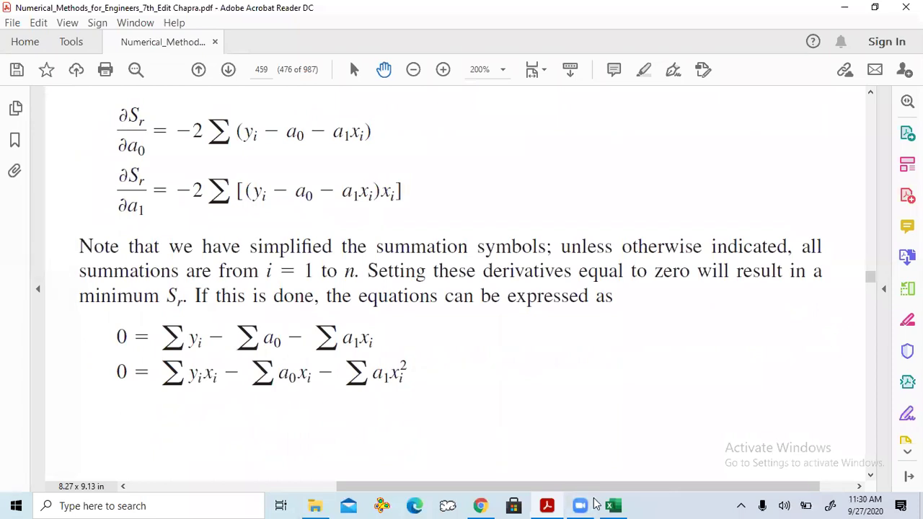
{"action": "left_click", "coordinate": [614, 506]}
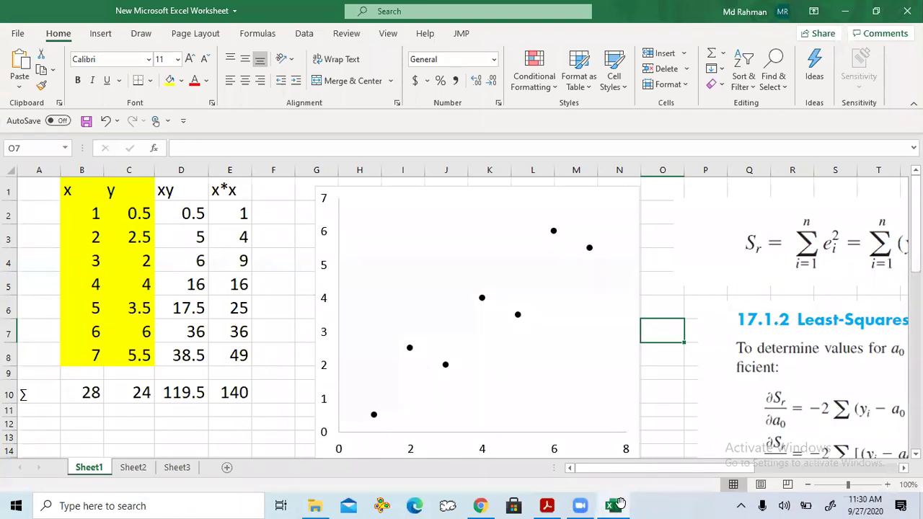
{"action": "left_click", "coordinate": [619, 504]}
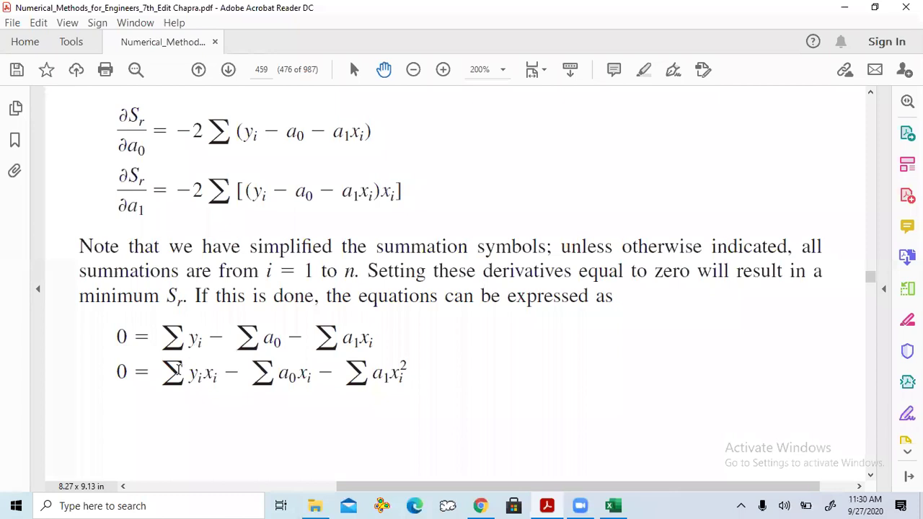
Step: Switch to the Excel worksheet and fill the xy and x*x sums in D10 and E10 with yellow
{"action": "left_click", "coordinate": [609, 504]}
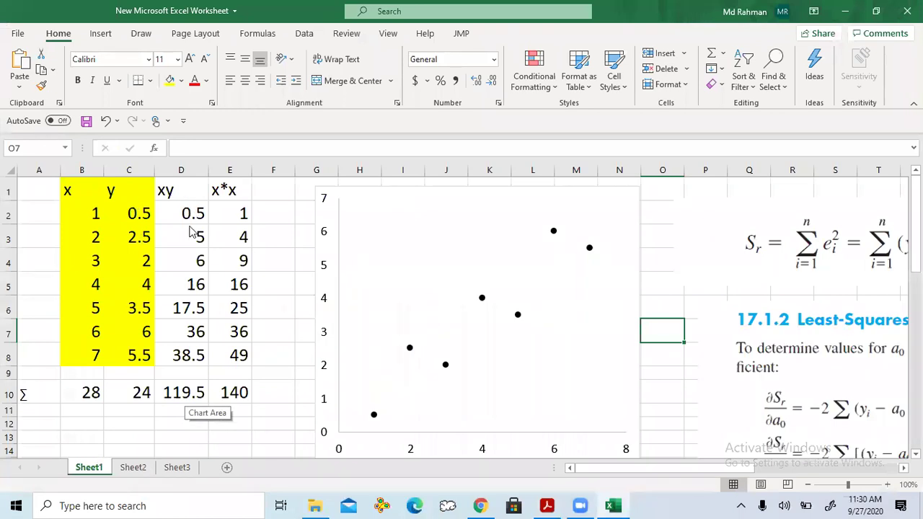
{"action": "left_click", "coordinate": [185, 391]}
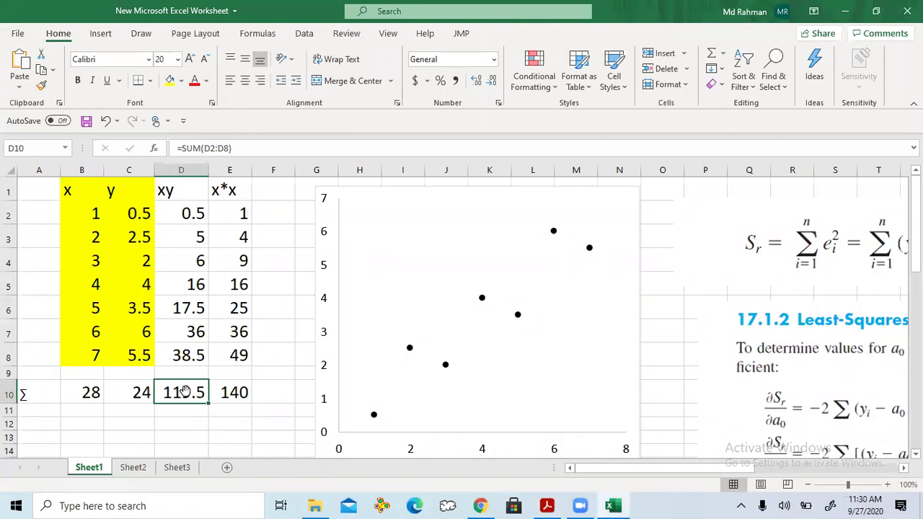
{"action": "left_click", "coordinate": [169, 78]}
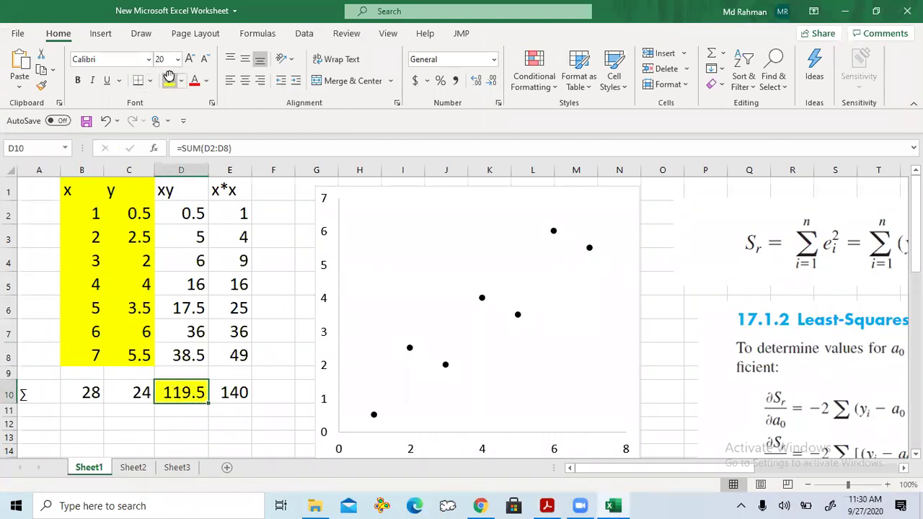
{"action": "left_click", "coordinate": [141, 397]}
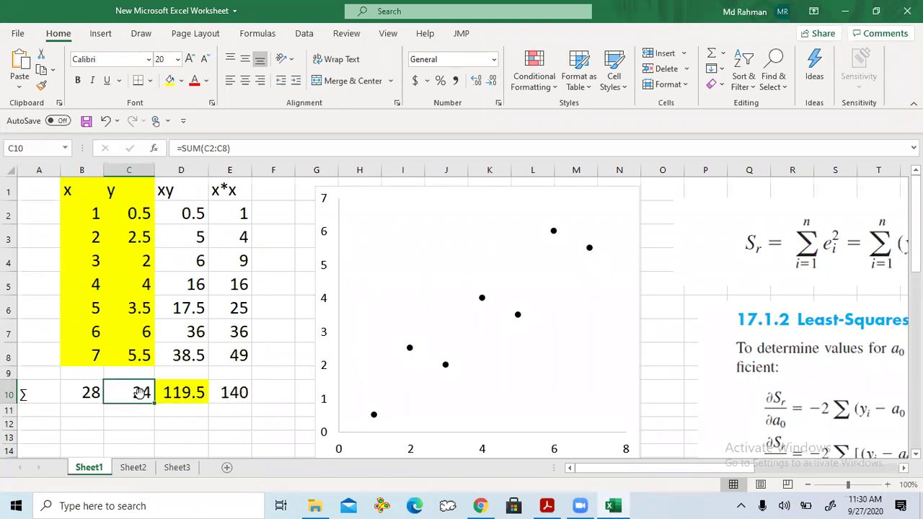
{"action": "left_click", "coordinate": [86, 392]}
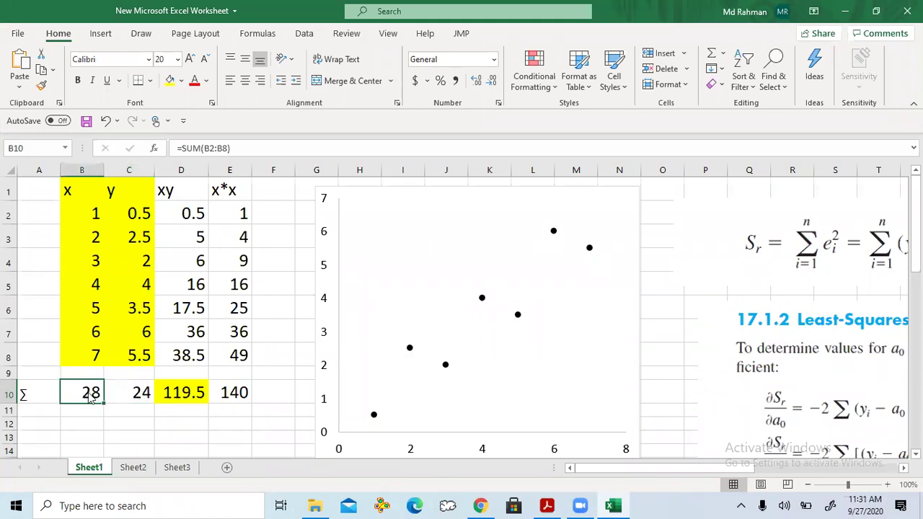
{"action": "left_click", "coordinate": [237, 391]}
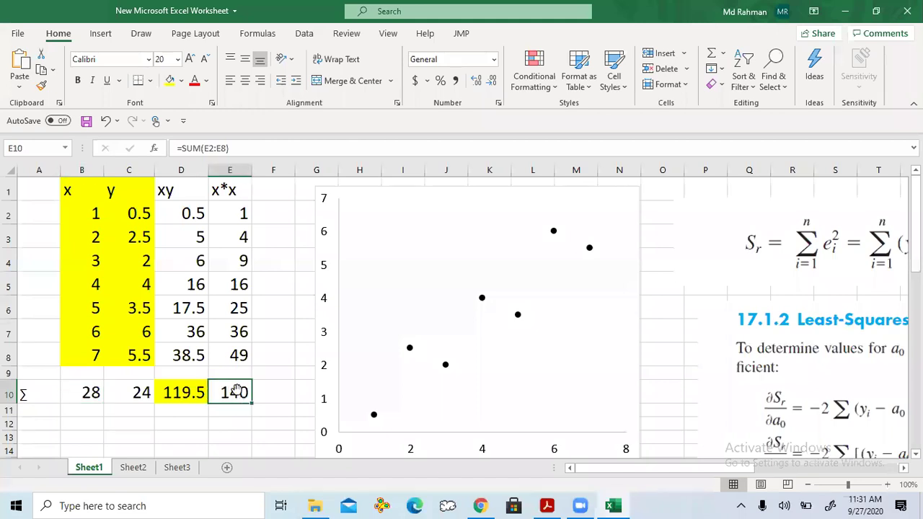
{"action": "left_click", "coordinate": [169, 80]}
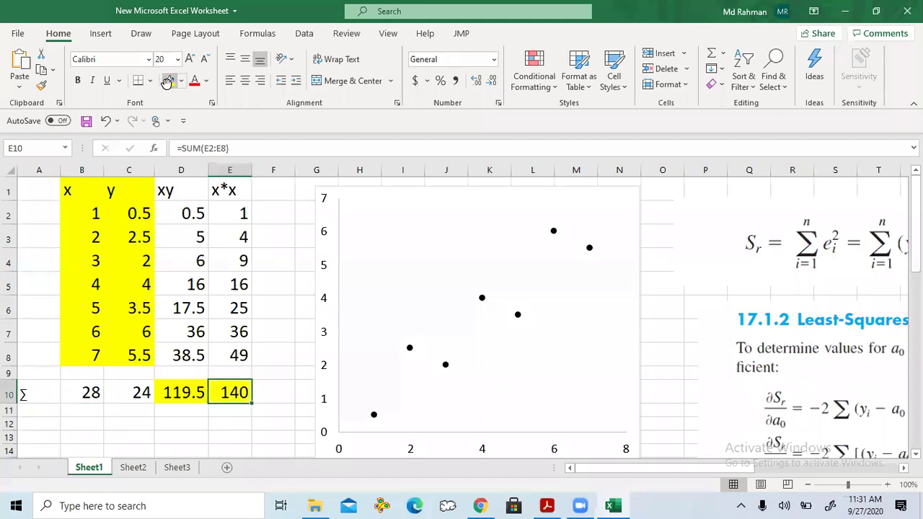
{"action": "left_click", "coordinate": [270, 407]}
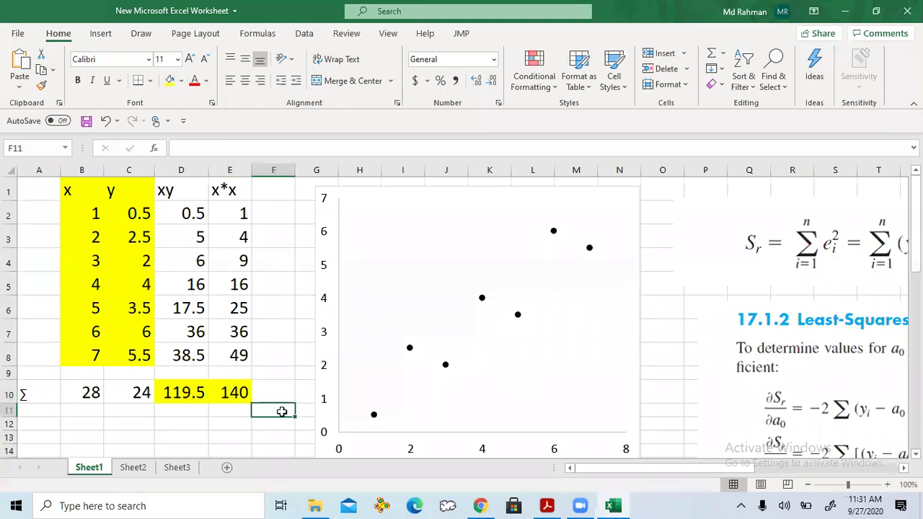
Step: Switch to the PDF in Acrobat Reader and compare Σa0 in the page 459 equations with na0 in the normal equations on page 460
{"action": "left_click", "coordinate": [548, 505]}
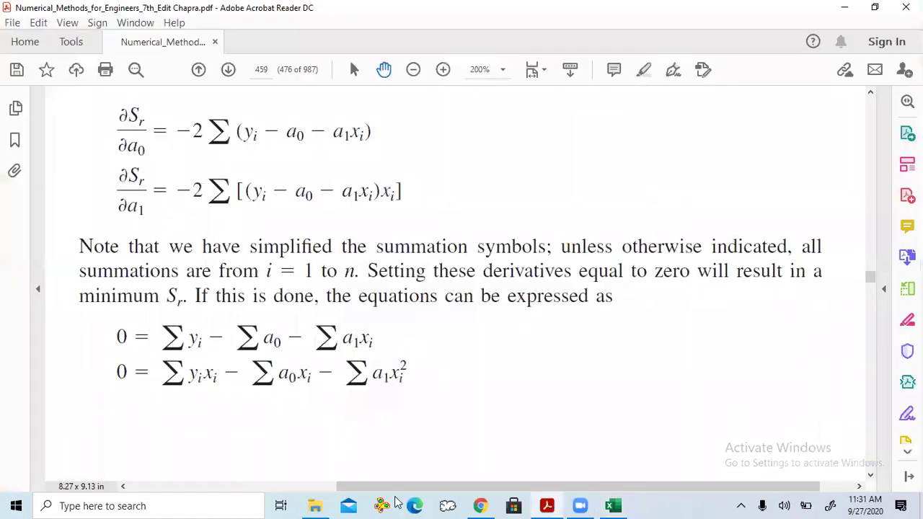
{"action": "scroll", "coordinate": [324, 381], "scroll_direction": "down", "scroll_amount": 5}
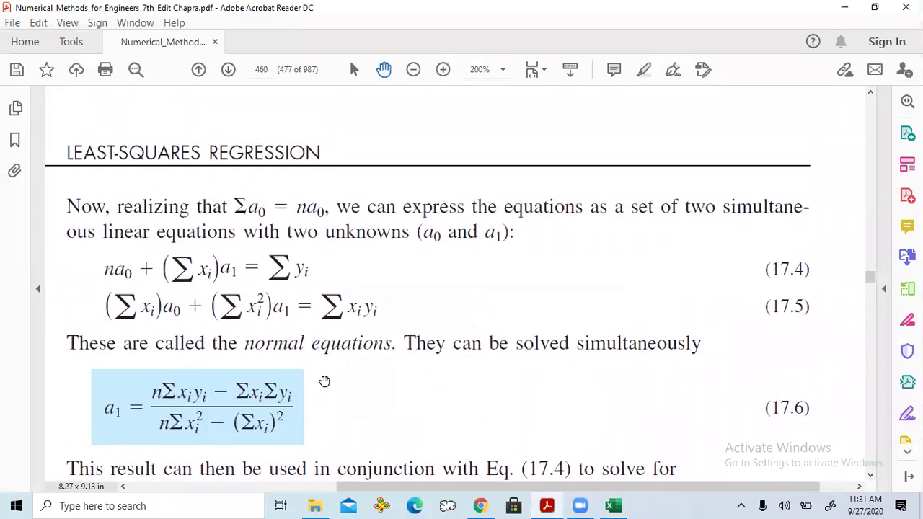
{"action": "scroll", "coordinate": [325, 380], "scroll_direction": "up", "scroll_amount": 5}
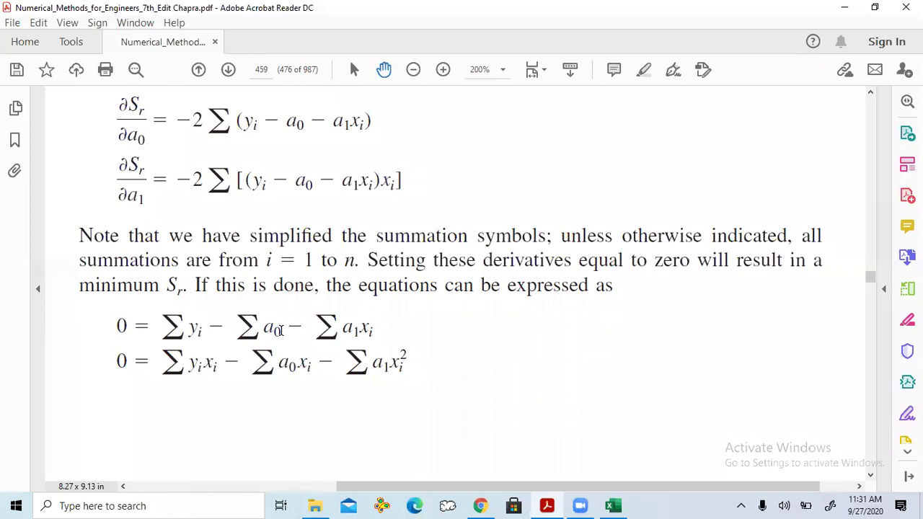
{"action": "scroll", "coordinate": [280, 331], "scroll_direction": "down", "scroll_amount": 5}
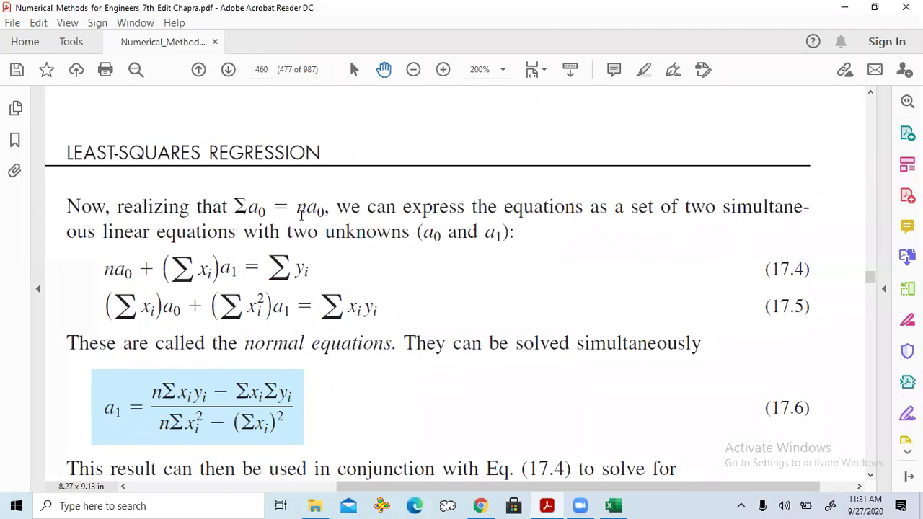
{"action": "scroll", "coordinate": [302, 215], "scroll_direction": "up", "scroll_amount": 5}
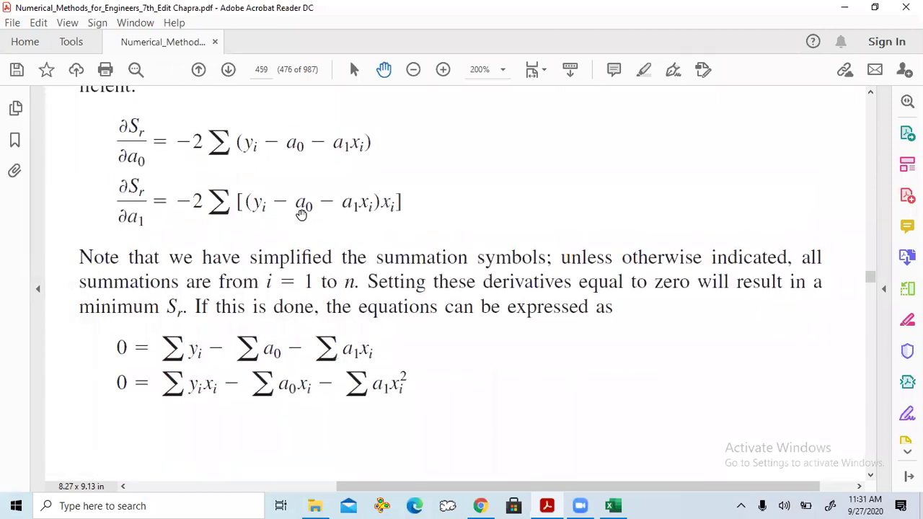
{"action": "scroll", "coordinate": [301, 215], "scroll_direction": "down", "scroll_amount": 2}
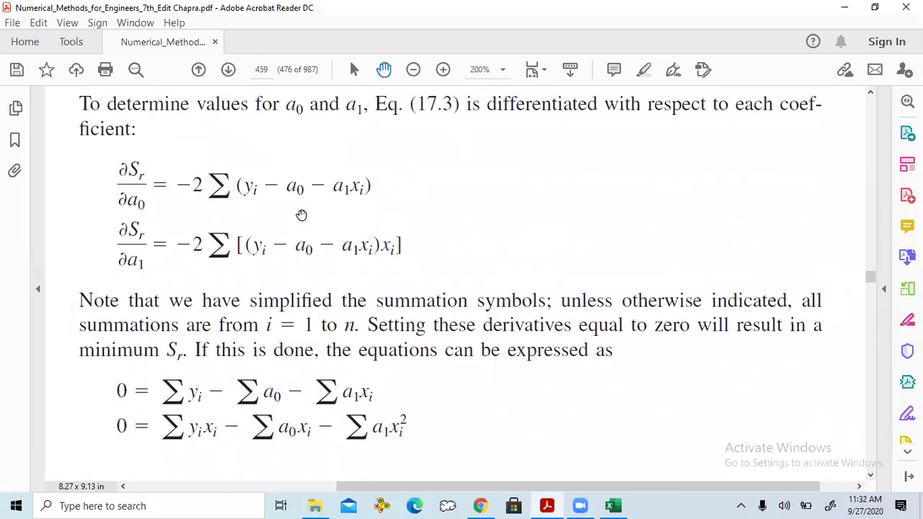
{"action": "scroll", "coordinate": [301, 215], "scroll_direction": "down", "scroll_amount": 1}
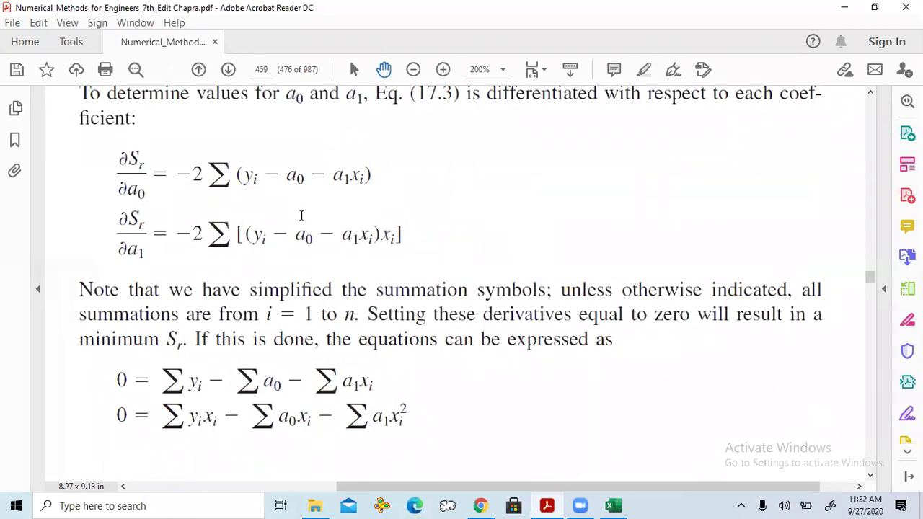
{"action": "scroll", "coordinate": [301, 215], "scroll_direction": "down", "scroll_amount": 1}
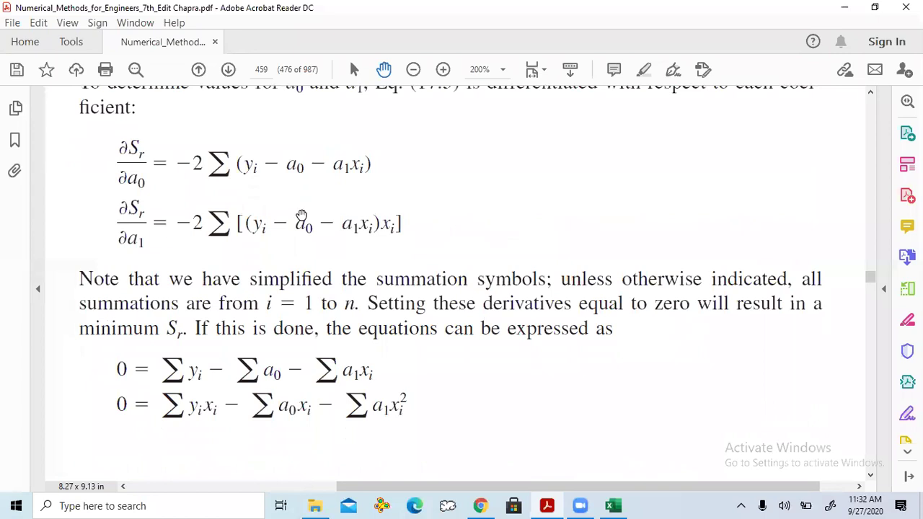
{"action": "scroll", "coordinate": [301, 215], "scroll_direction": "down", "scroll_amount": 2}
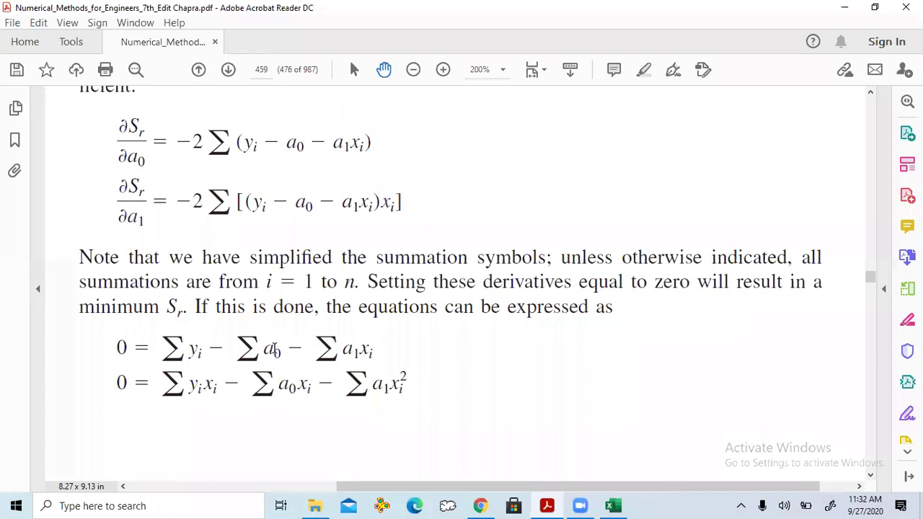
Step: Examine the formulas for a1 (17.6) and a0 (17.7) on page 460 and check them against the Excel data table
{"action": "scroll", "coordinate": [275, 349], "scroll_direction": "down", "scroll_amount": 5}
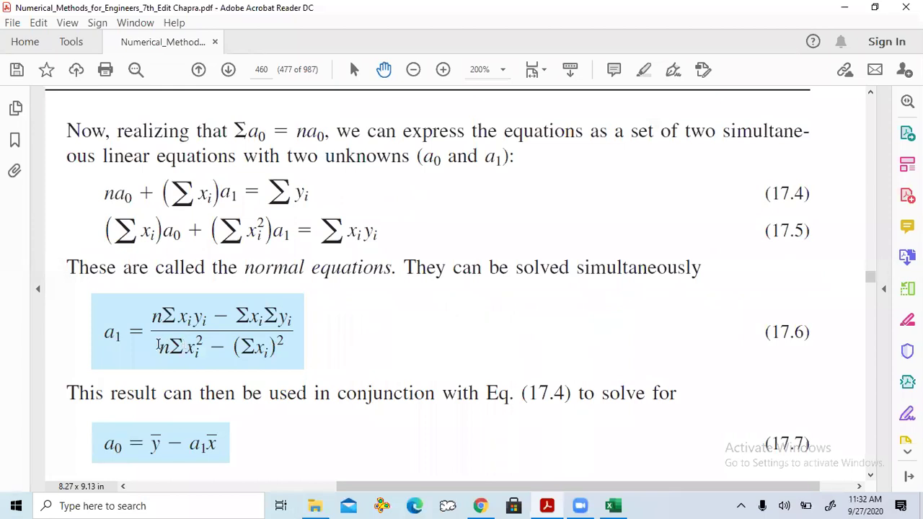
{"action": "scroll", "coordinate": [182, 344], "scroll_direction": "down", "scroll_amount": 1}
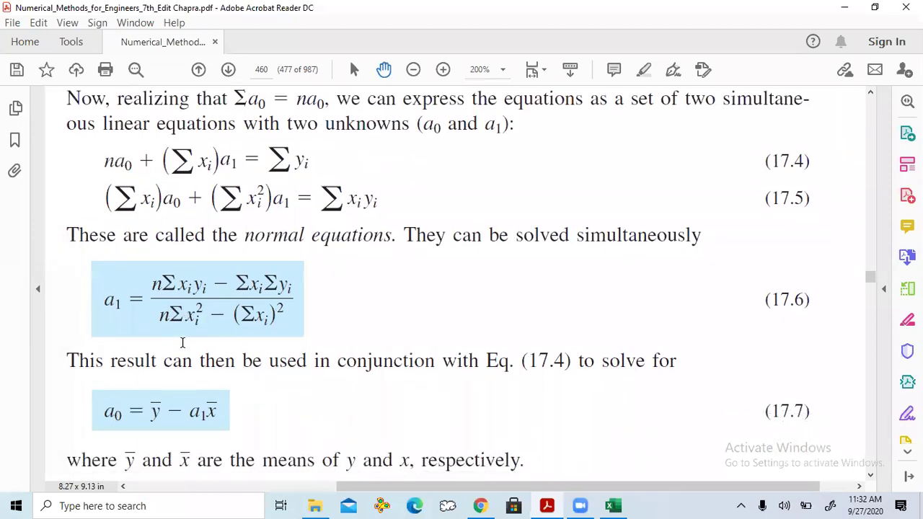
{"action": "scroll", "coordinate": [182, 343], "scroll_direction": "down", "scroll_amount": 2}
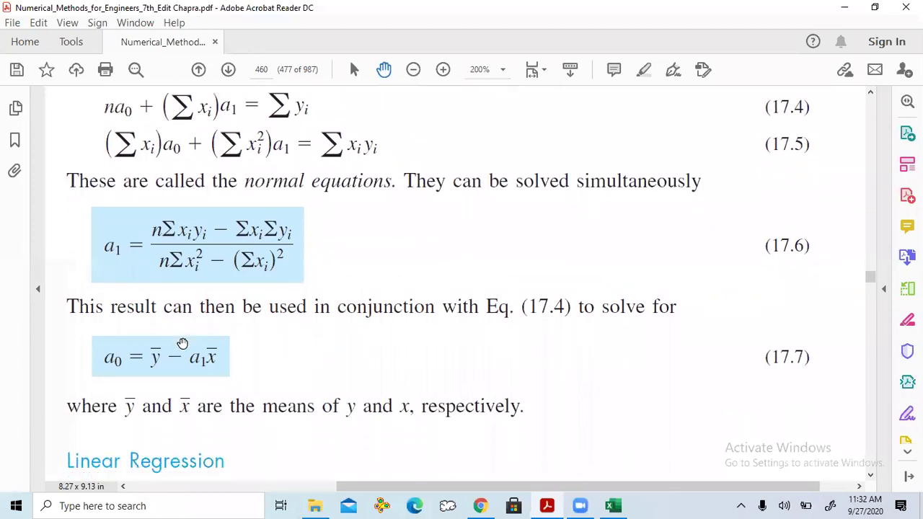
{"action": "scroll", "coordinate": [183, 344], "scroll_direction": "up", "scroll_amount": 1}
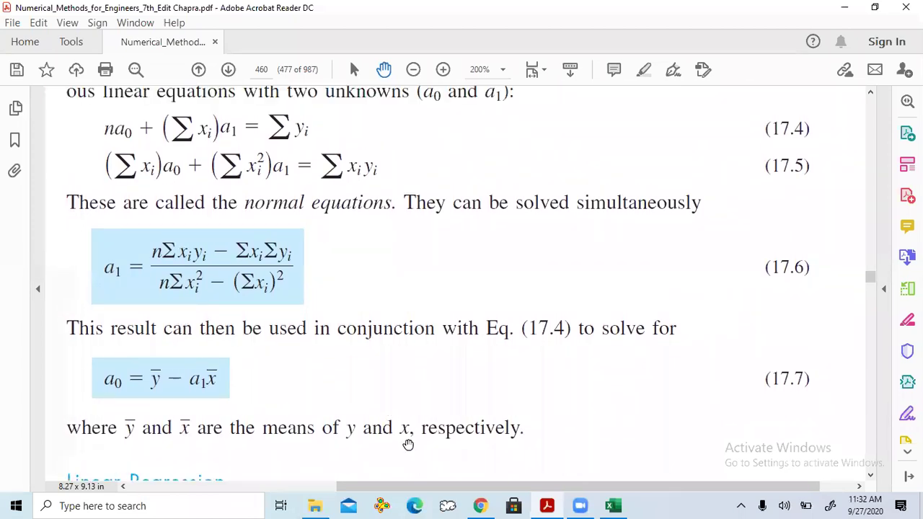
{"action": "left_click", "coordinate": [612, 506]}
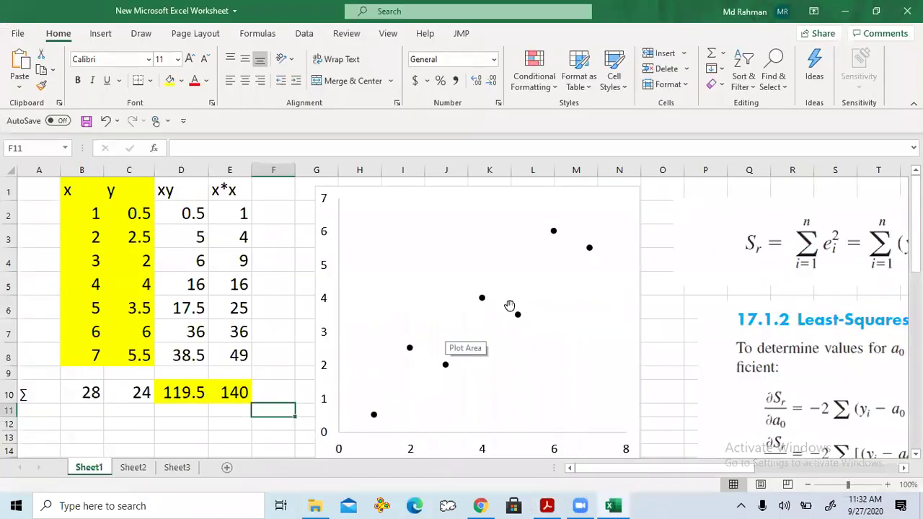
{"action": "left_click", "coordinate": [603, 499]}
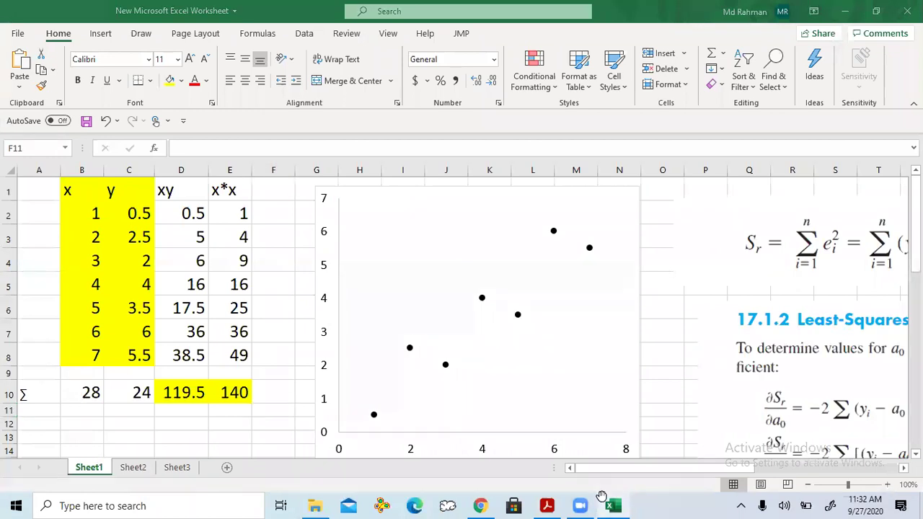
Step: Read the Linear Regression worked example on page 460 and compare its computed quantities with the sums in row 10 of the Excel worksheet
{"action": "scroll", "coordinate": [351, 441], "scroll_direction": "down", "scroll_amount": 5}
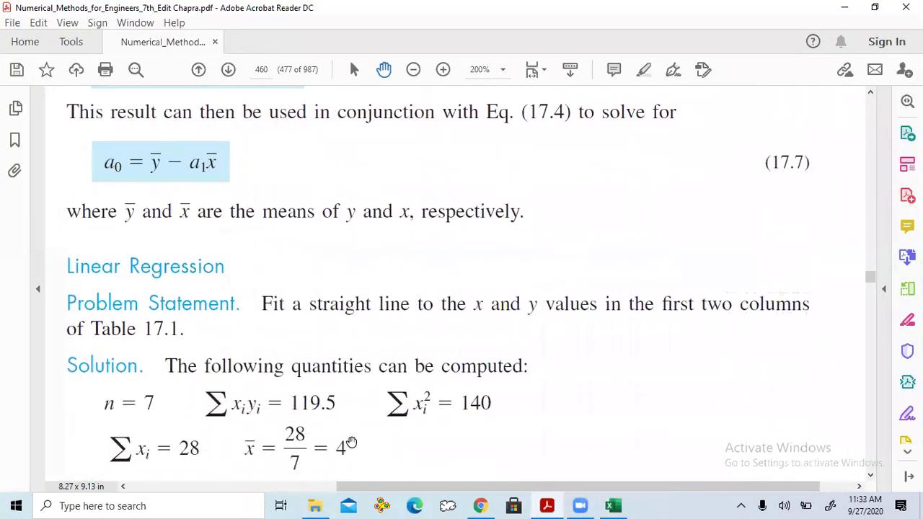
{"action": "scroll", "coordinate": [350, 441], "scroll_direction": "down", "scroll_amount": 4}
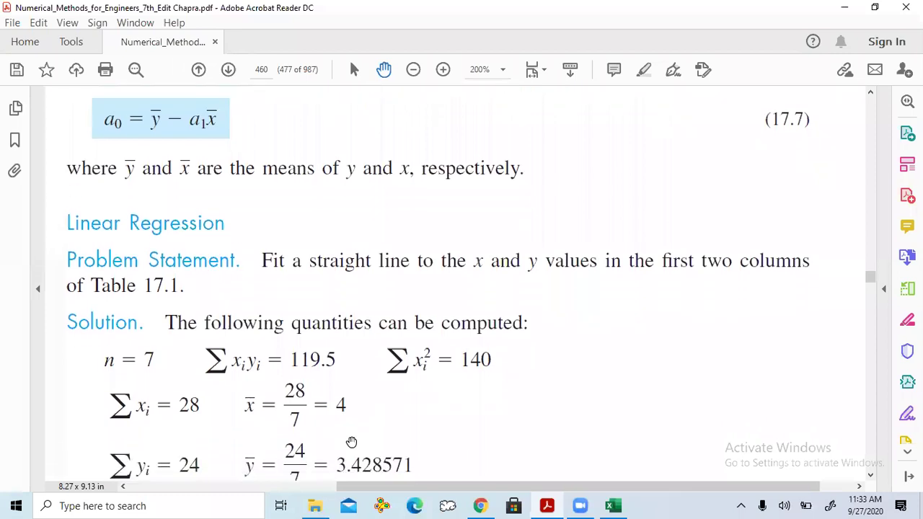
{"action": "scroll", "coordinate": [351, 443], "scroll_direction": "down", "scroll_amount": 1}
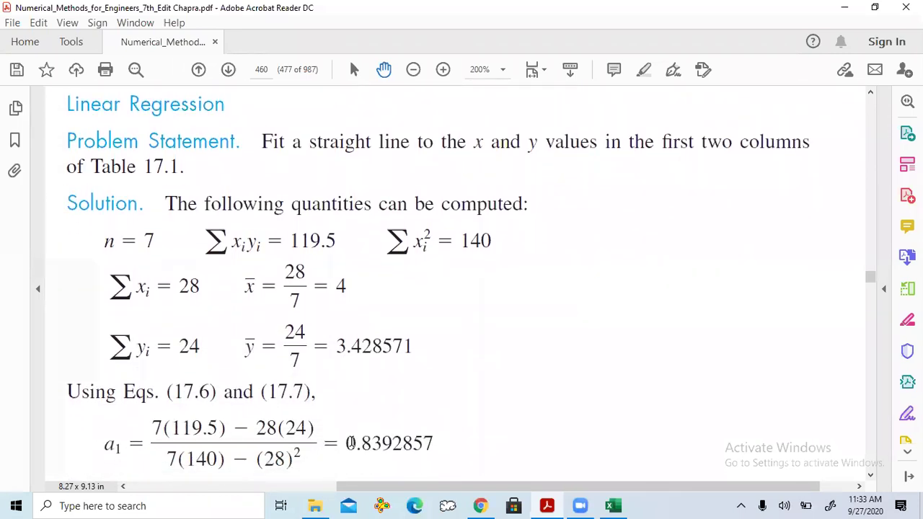
{"action": "left_click", "coordinate": [609, 505]}
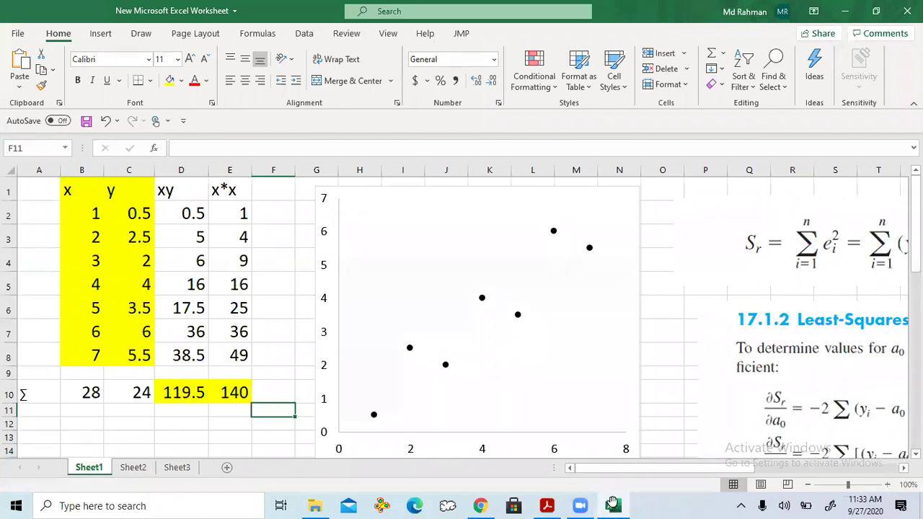
{"action": "left_click", "coordinate": [612, 503]}
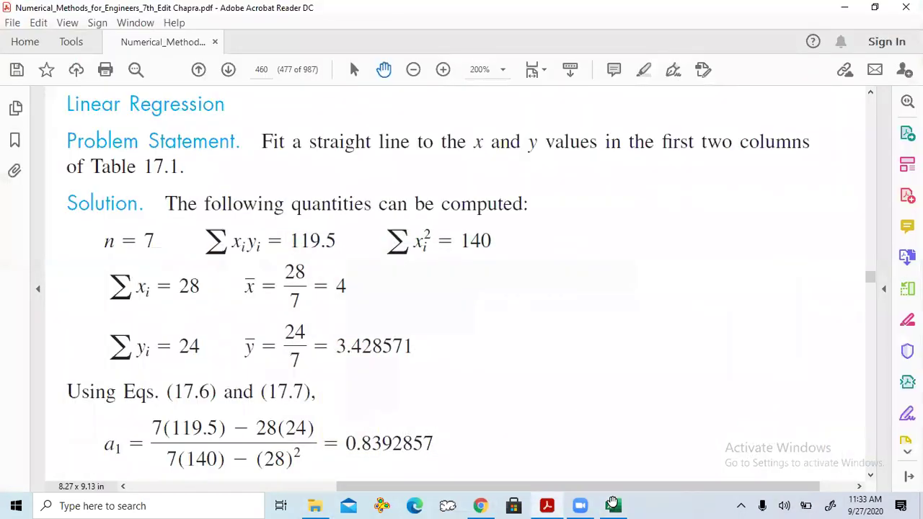
{"action": "left_click", "coordinate": [612, 503]}
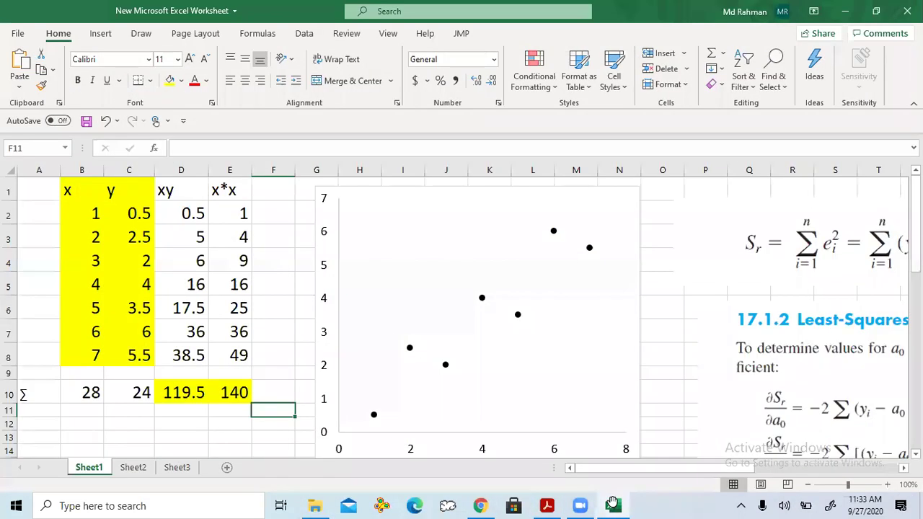
{"action": "left_click", "coordinate": [611, 503]}
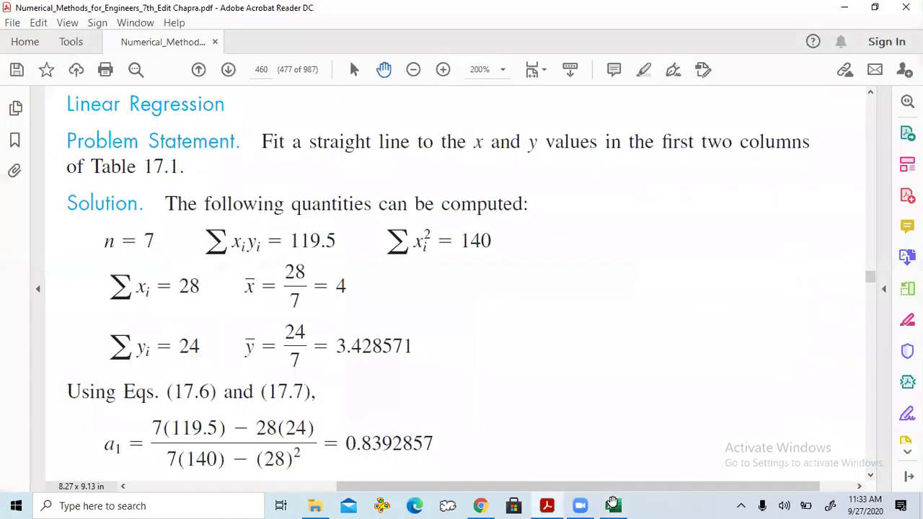
{"action": "left_click", "coordinate": [612, 503]}
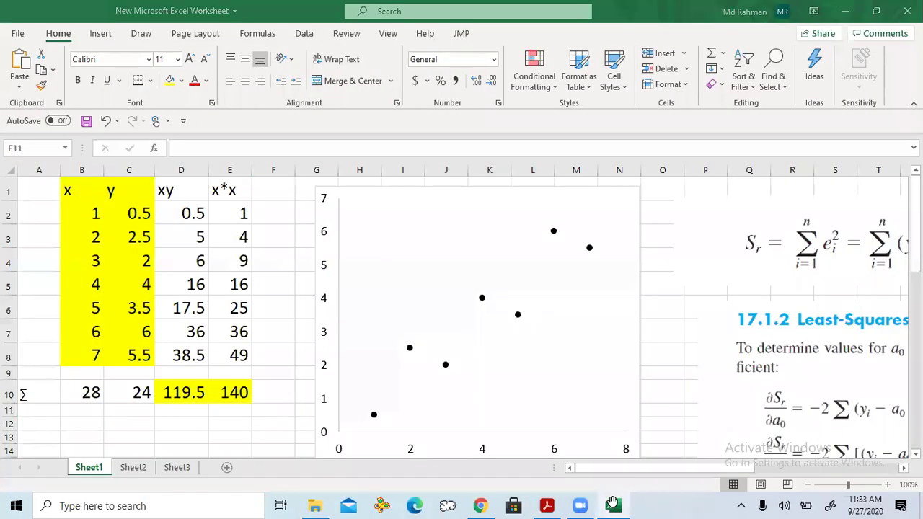
{"action": "left_click", "coordinate": [612, 503]}
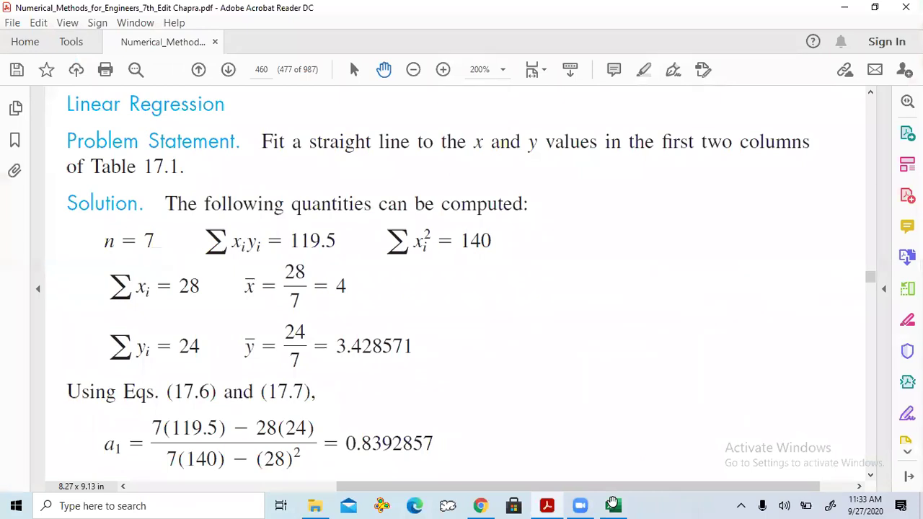
Step: Look up a1 in the PDF example, switch to the Excel worksheet and begin the F2 formula with =0.8392857*B2+
{"action": "scroll", "coordinate": [395, 433], "scroll_direction": "down", "scroll_amount": 2}
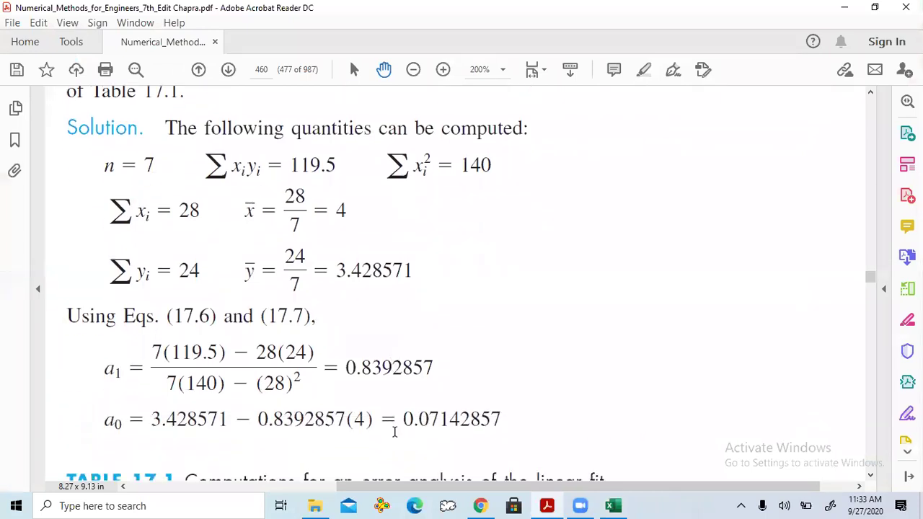
{"action": "left_click", "coordinate": [612, 505]}
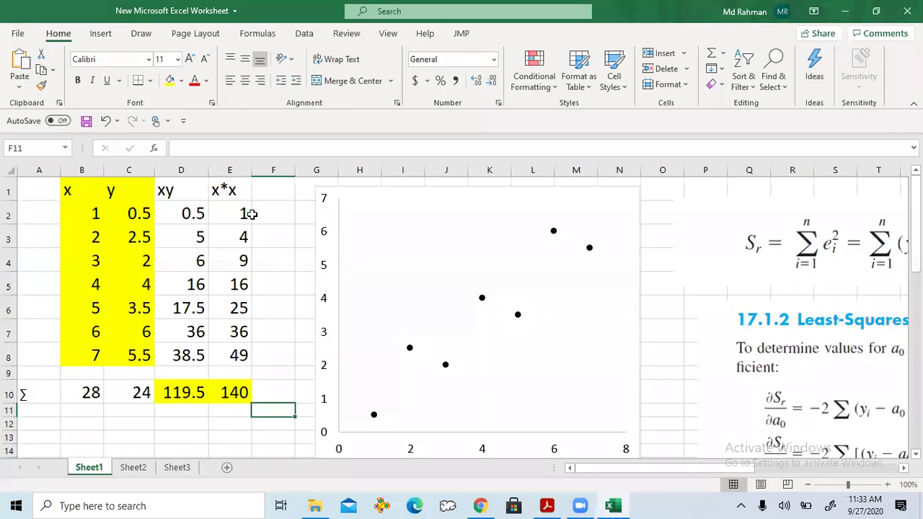
{"action": "left_click", "coordinate": [264, 213]}
{"action": "type", "text": "=0.8392857"}
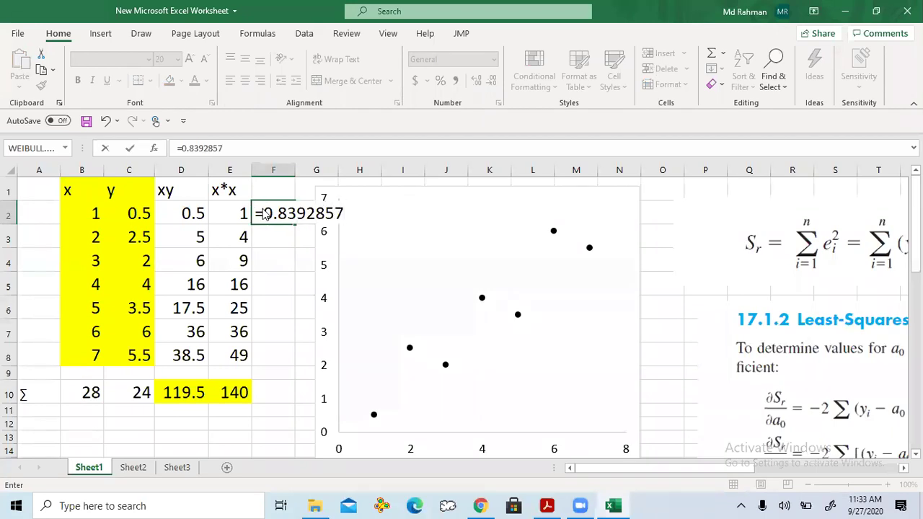
{"action": "type", "text": "+"}
{"action": "left_click", "coordinate": [547, 506]}
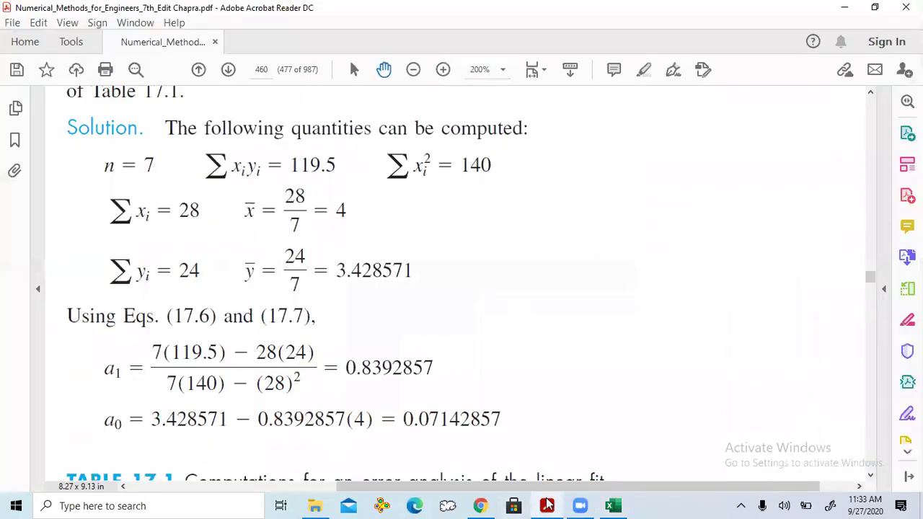
{"action": "left_click", "coordinate": [547, 506]}
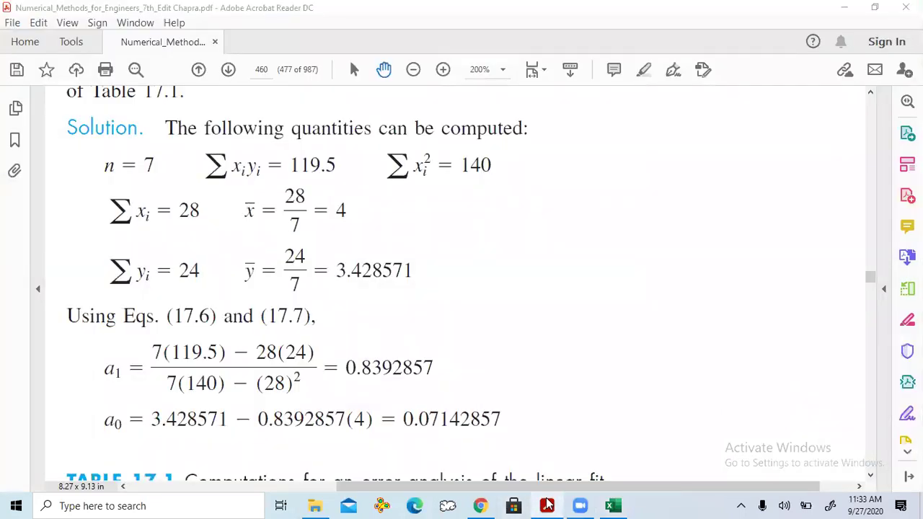
{"action": "left_click", "coordinate": [546, 506]}
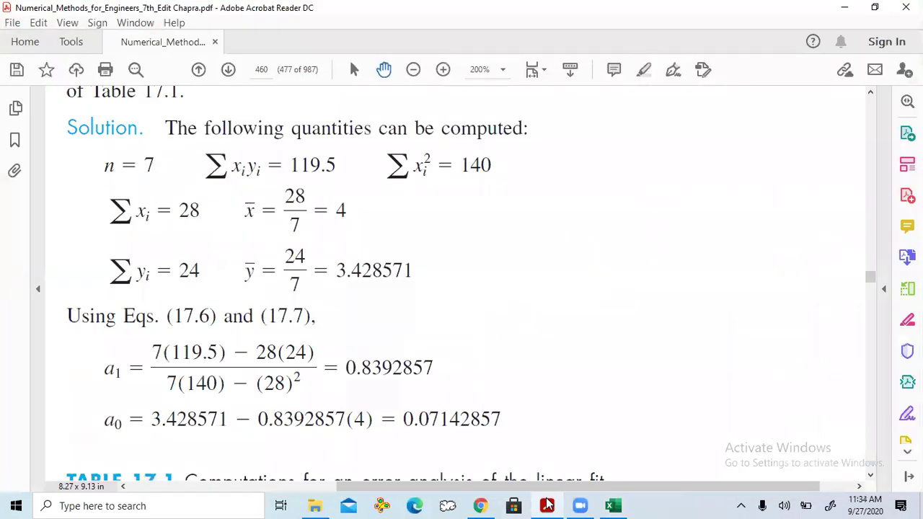
{"action": "left_click", "coordinate": [547, 506]}
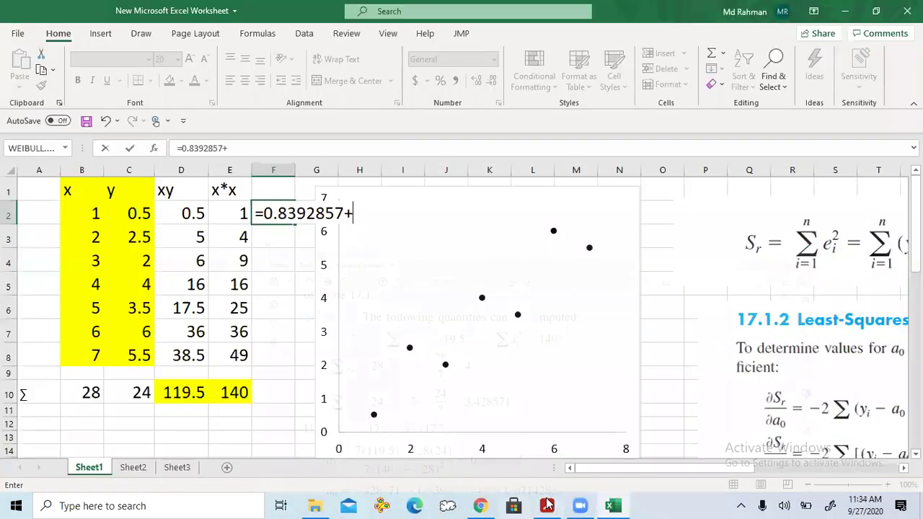
{"action": "key", "text": "BackSpace"}
{"action": "type", "text": "*"}
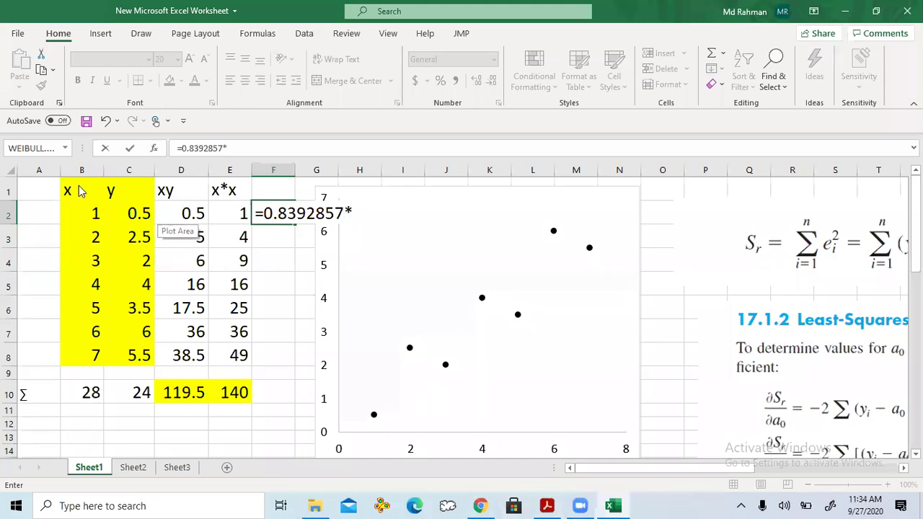
{"action": "left_click", "coordinate": [75, 215]}
{"action": "type", "text": "+"}
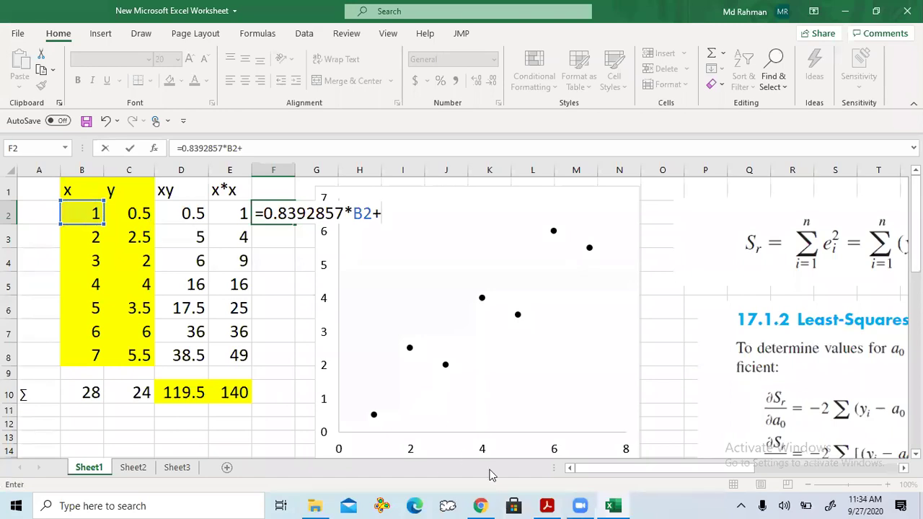
Step: Check a0 in the PDF in Acrobat Reader, return to Excel and complete the F2 formula with the constant 0.07142857
{"action": "left_click", "coordinate": [548, 505]}
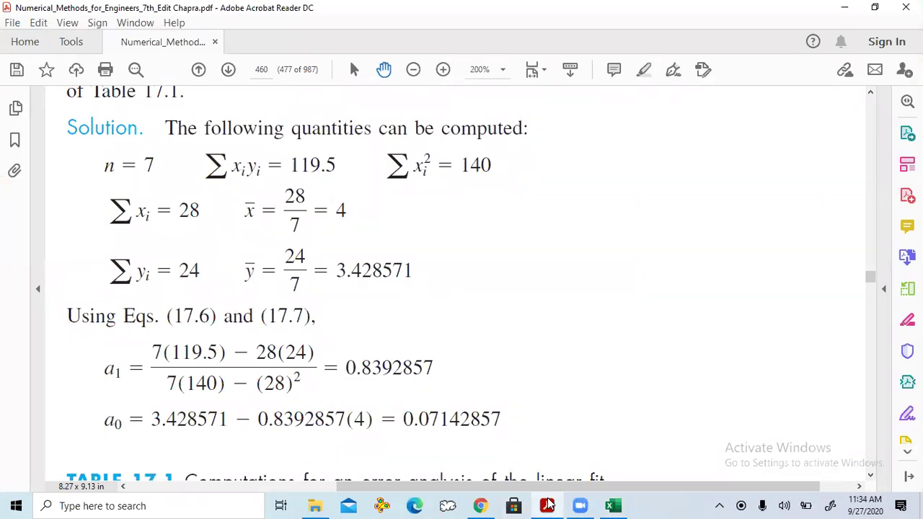
{"action": "left_click", "coordinate": [548, 505]}
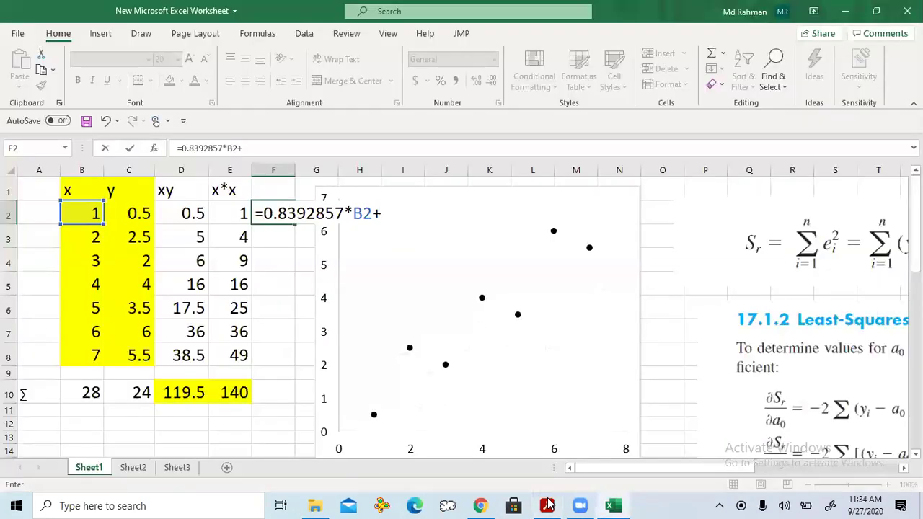
{"action": "type", "text": "0.0714"}
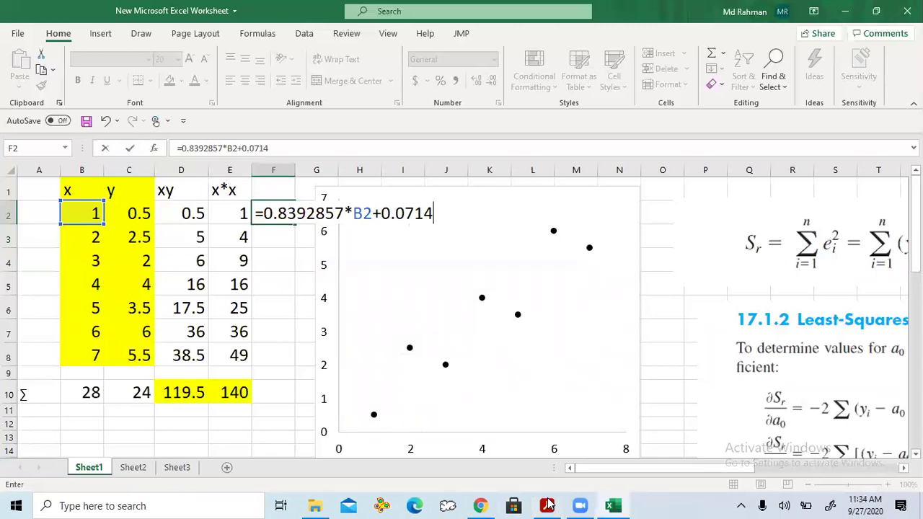
{"action": "type", "text": "2857"}
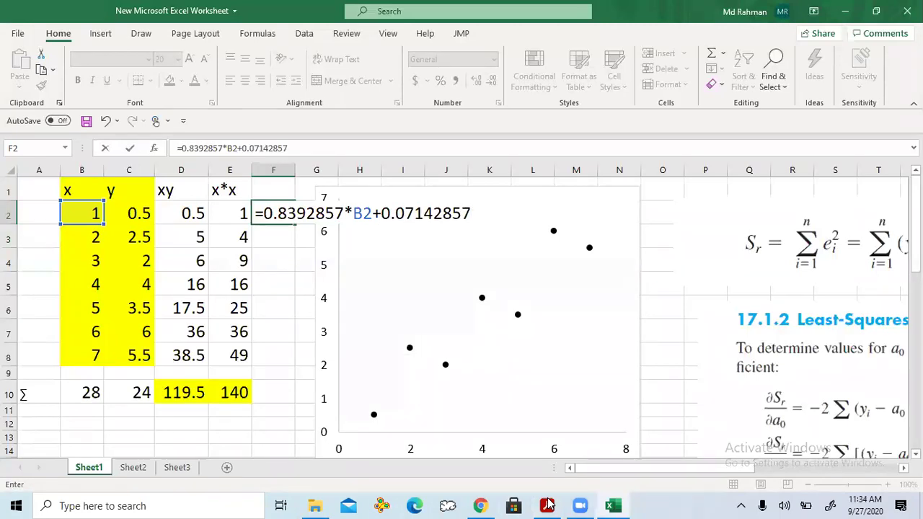
{"action": "key", "text": "Return"}
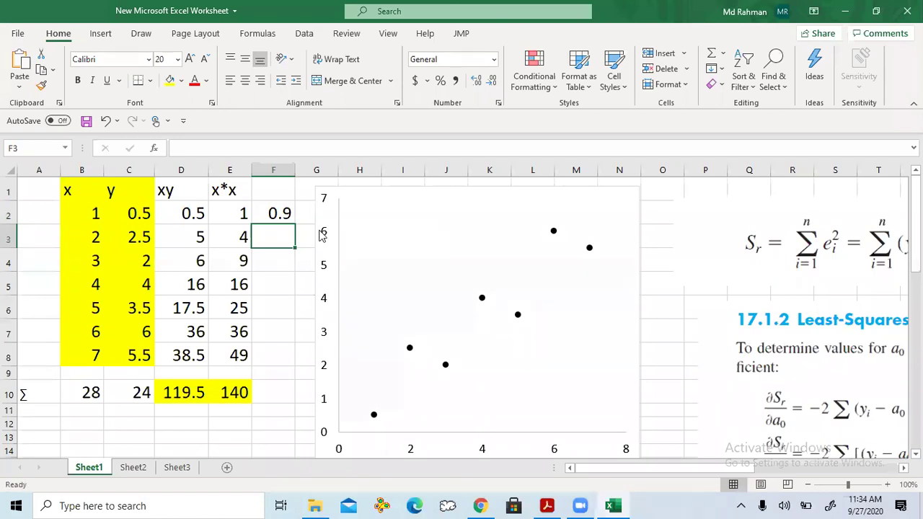
Step: Copy the regression formula in F2 down to F8 and fill the range F2:F8 with orange
{"action": "left_click", "coordinate": [278, 214]}
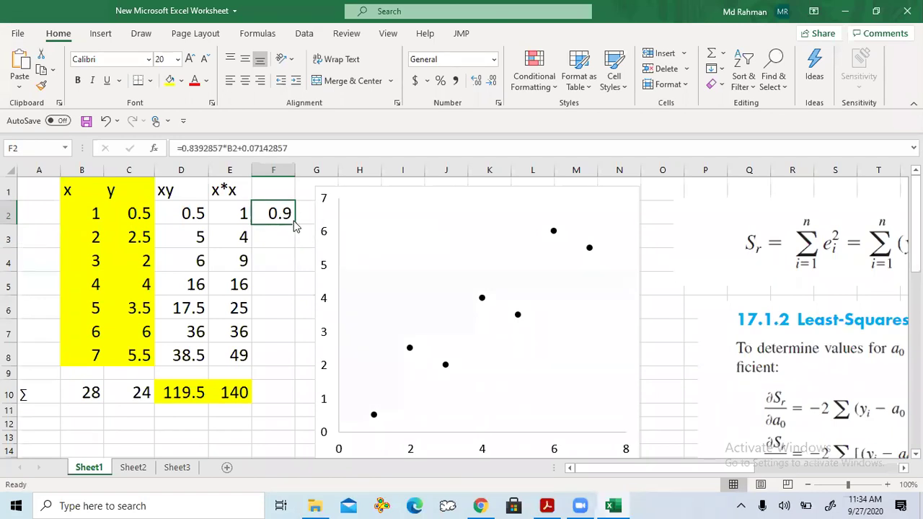
{"action": "left_click_drag", "start_coordinate": [294, 226], "coordinate": [276, 365]}
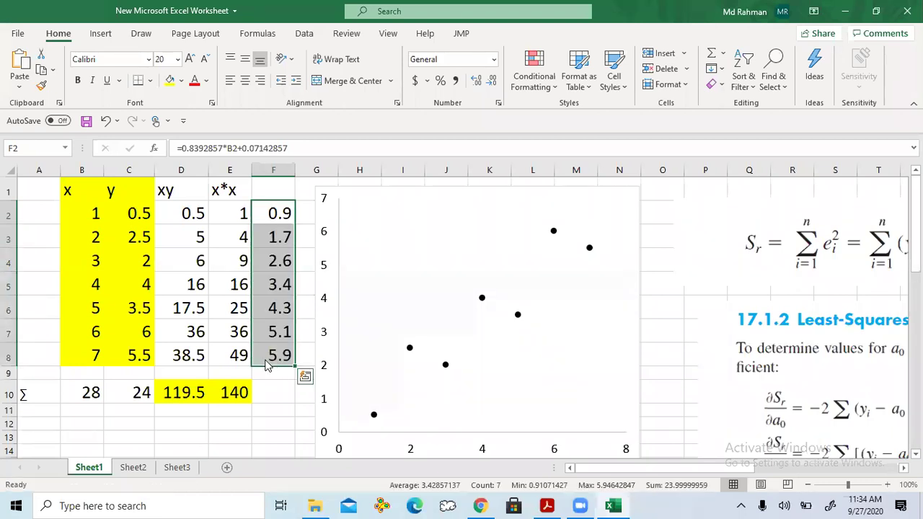
{"action": "left_click", "coordinate": [182, 80]}
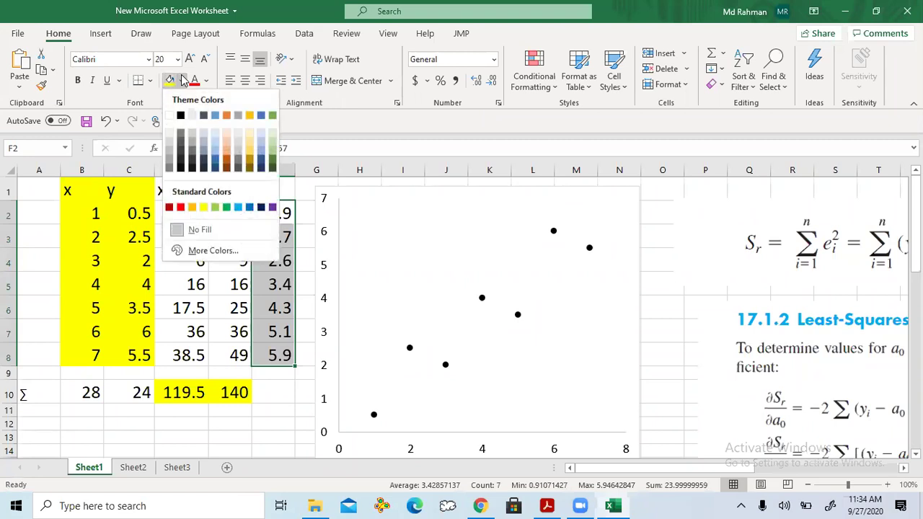
{"action": "left_click", "coordinate": [226, 116]}
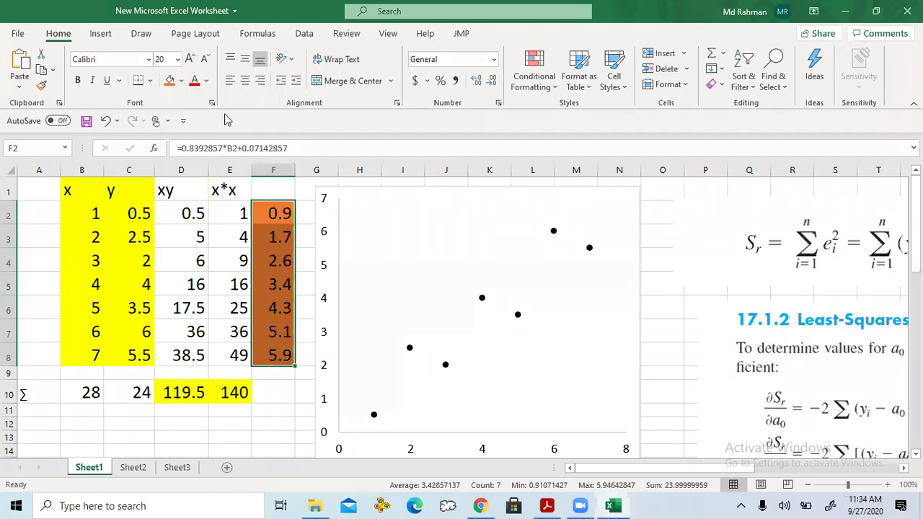
{"action": "left_click", "coordinate": [288, 389]}
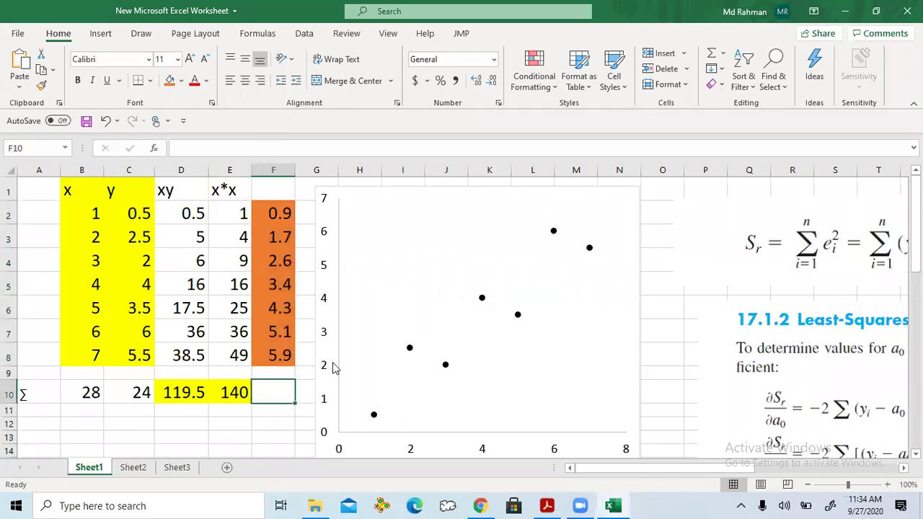
Step: Add a new data series to the scatter chart with B2:B8 on Sheet1 as its X values
{"action": "left_click", "coordinate": [445, 366]}
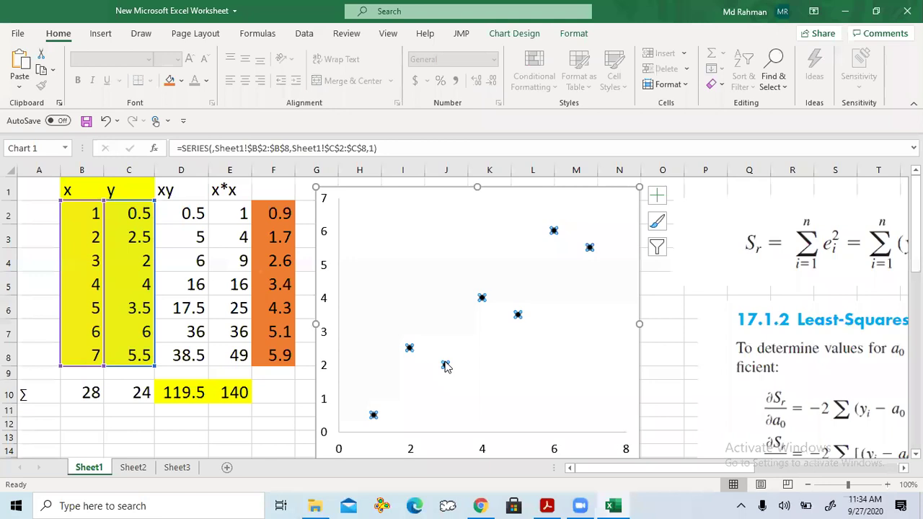
{"action": "right_click", "coordinate": [445, 367]}
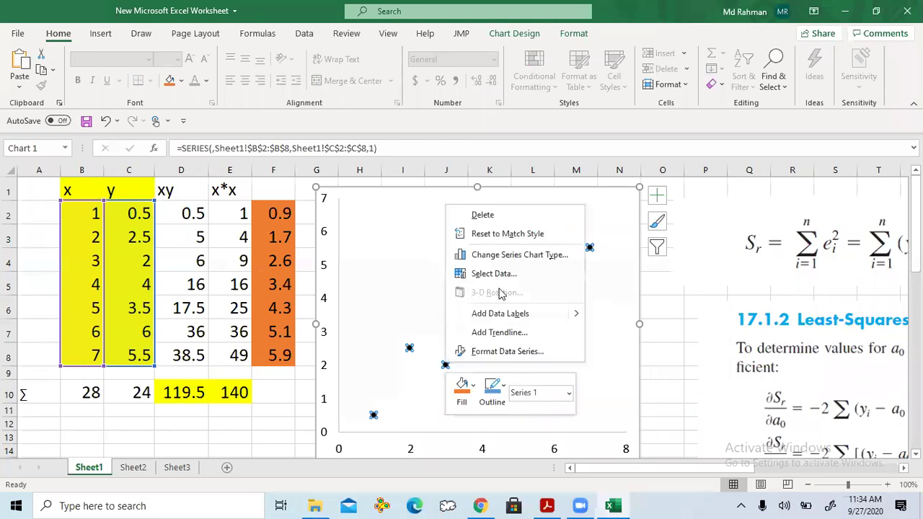
{"action": "left_click", "coordinate": [496, 274]}
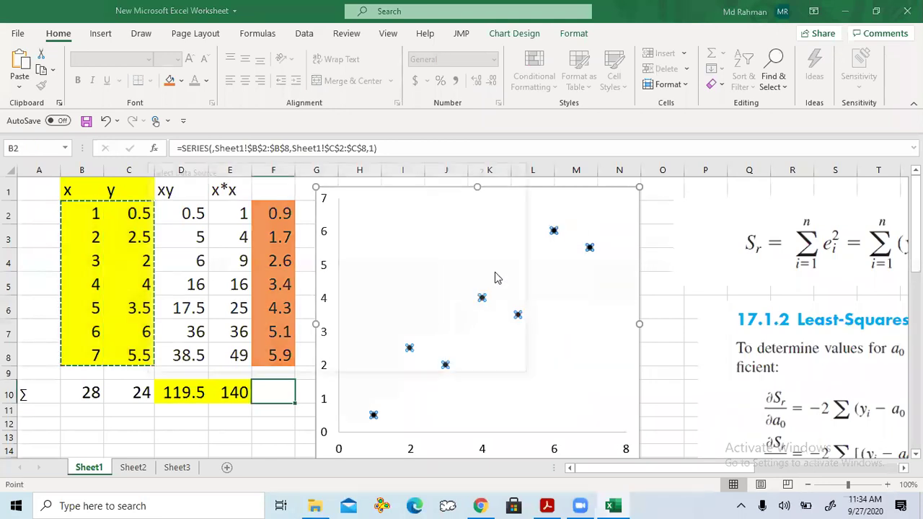
{"action": "left_click", "coordinate": [184, 265]}
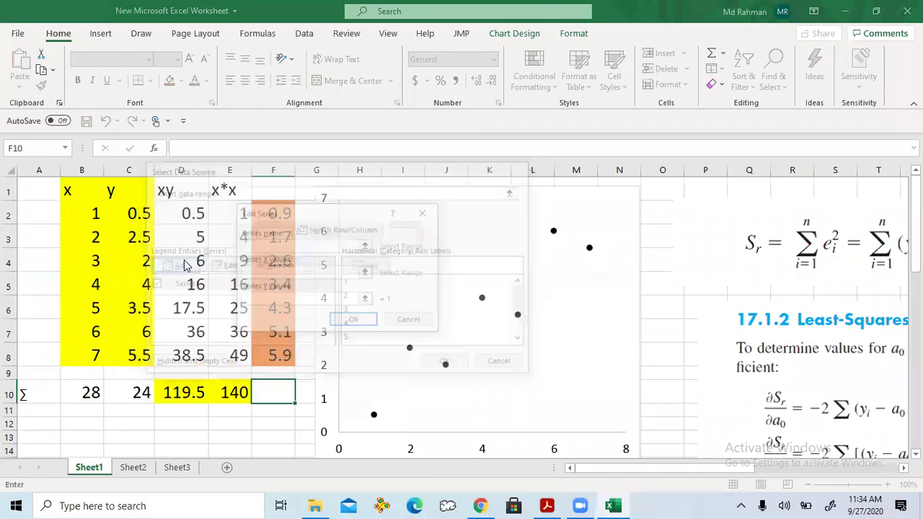
{"action": "left_click", "coordinate": [366, 272]}
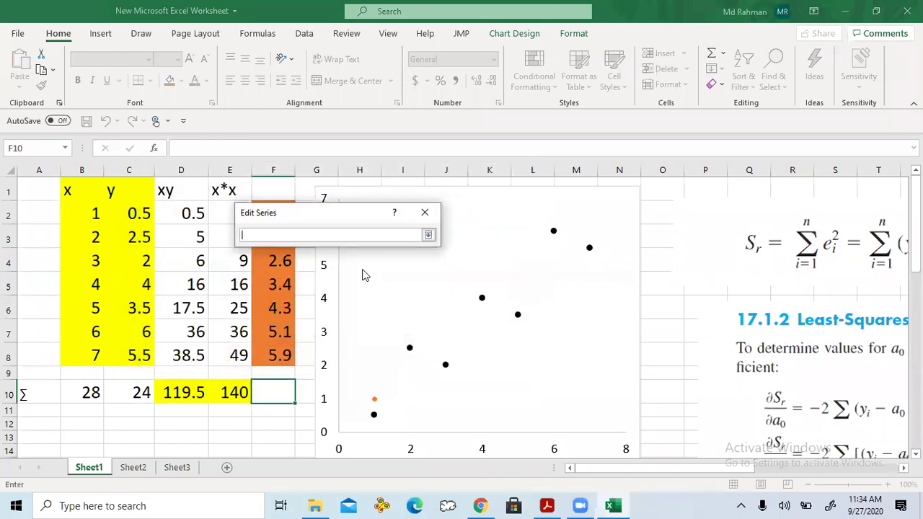
{"action": "left_click", "coordinate": [96, 214]}
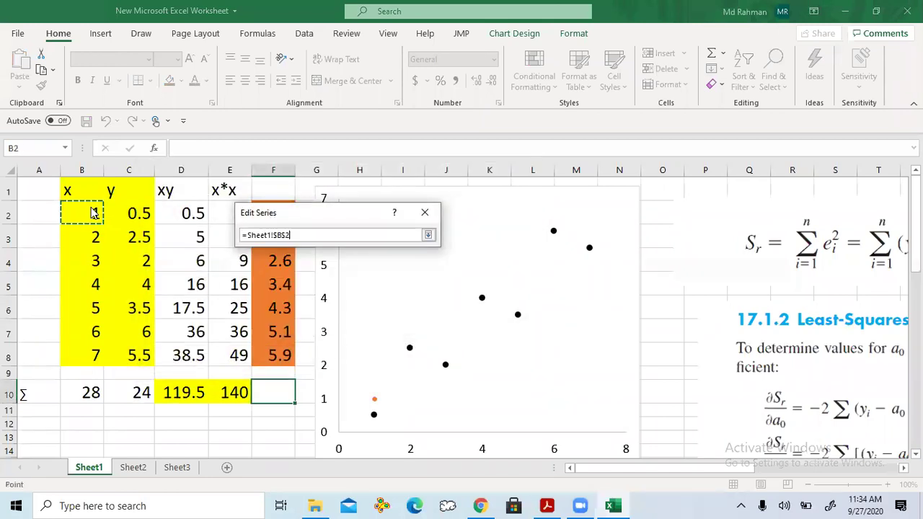
{"action": "left_click_drag", "start_coordinate": [94, 259], "coordinate": [99, 366]}
{"action": "key", "text": "Return"}
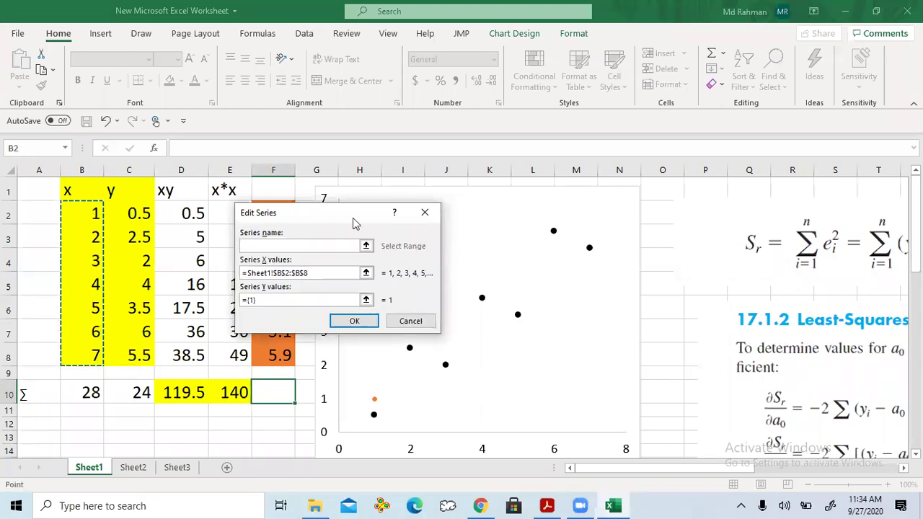
Step: Set the new series' Y values to F2:F8 on Sheet1 and apply the chart's data source changes
{"action": "left_click", "coordinate": [366, 299]}
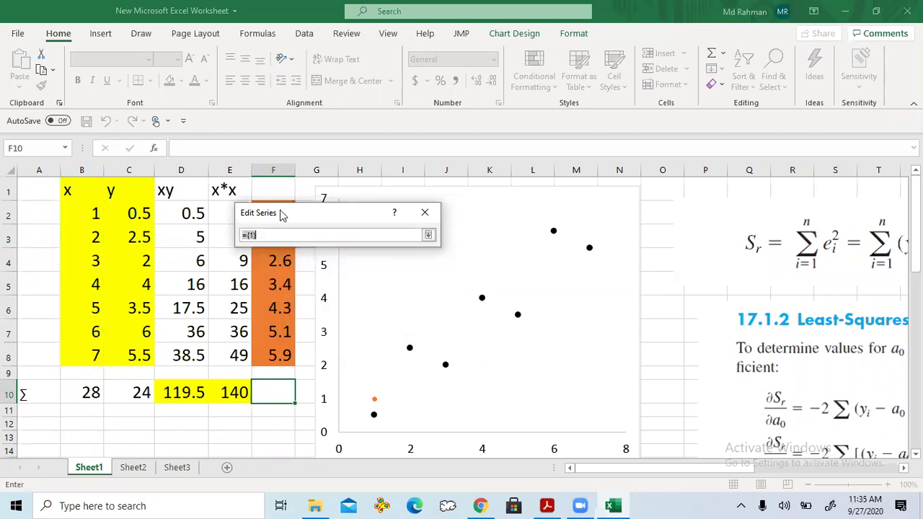
{"action": "left_click_drag", "start_coordinate": [273, 244], "coordinate": [272, 370]}
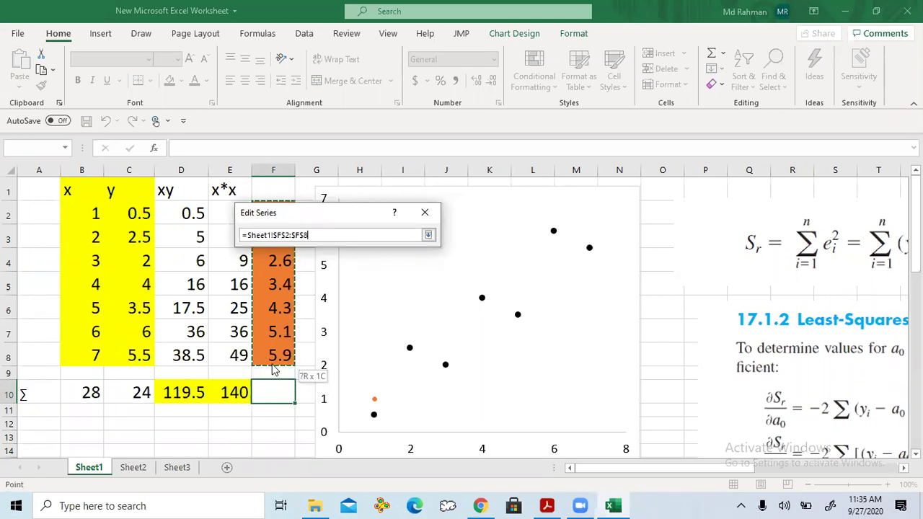
{"action": "key", "text": "Return"}
{"action": "key", "text": "Return"}
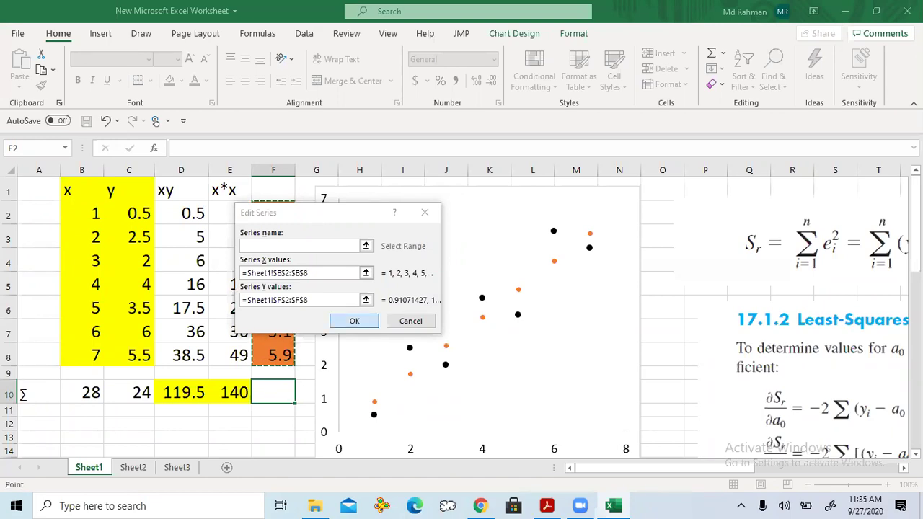
{"action": "right_click", "coordinate": [758, 84]}
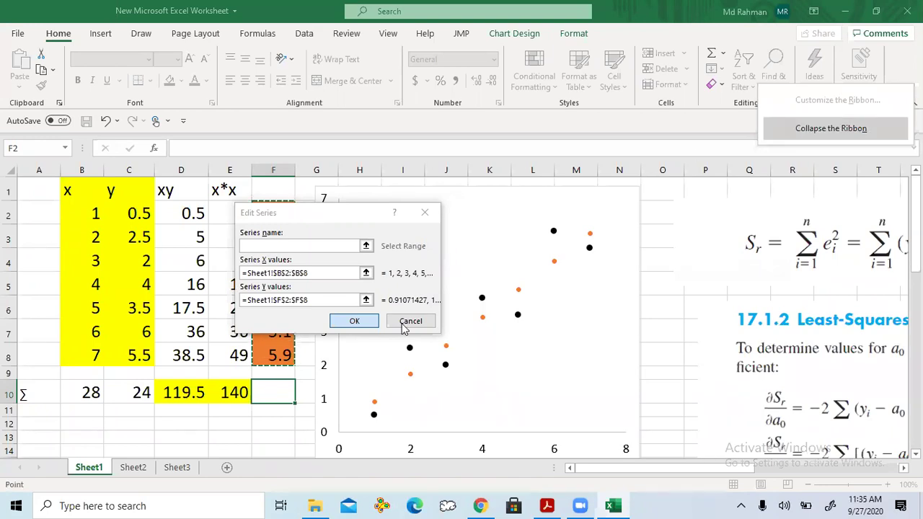
{"action": "left_click", "coordinate": [355, 324]}
{"action": "left_click", "coordinate": [355, 324]}
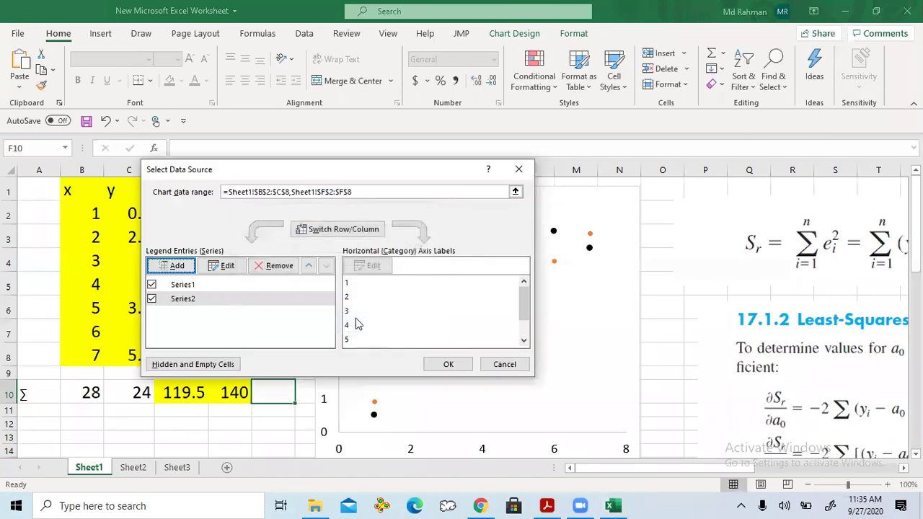
{"action": "left_click", "coordinate": [448, 364]}
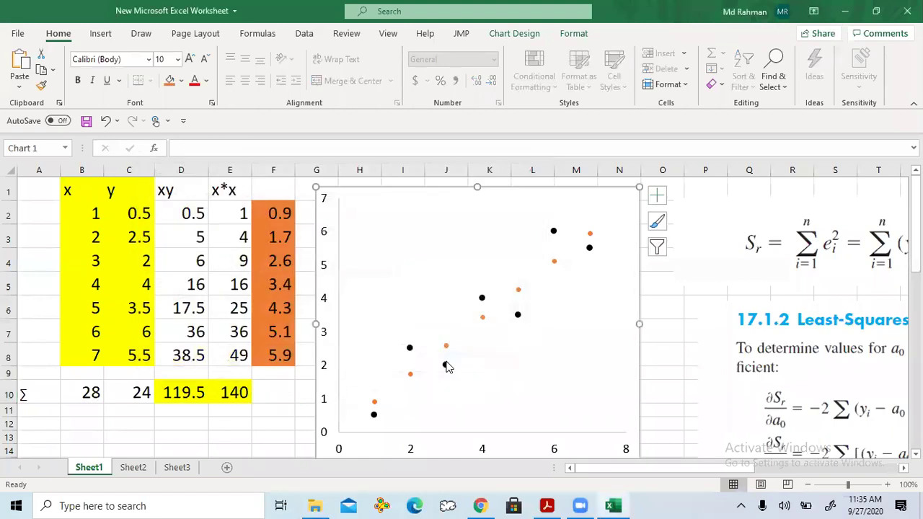
Step: Connect the fitted-value series (F2:F8) in the scatter chart with a solid line and close the formatting pane
{"action": "left_click", "coordinate": [482, 317]}
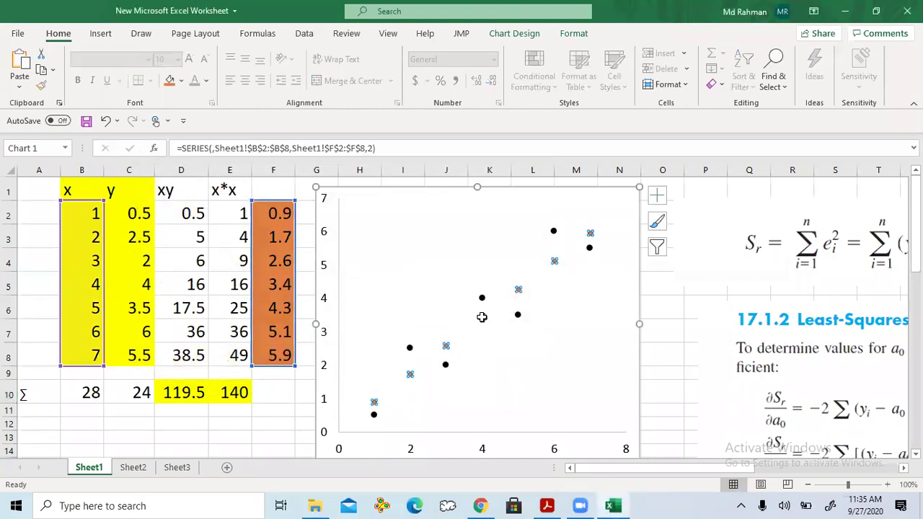
{"action": "right_click", "coordinate": [482, 318]}
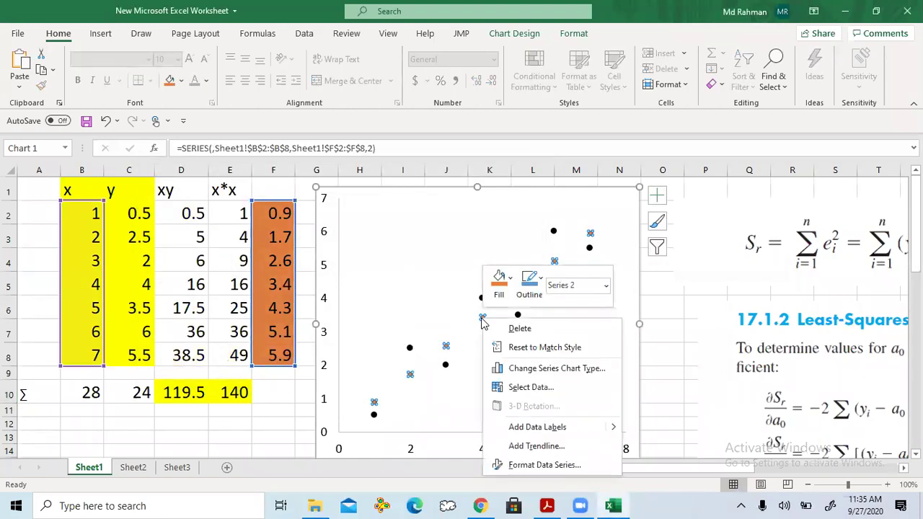
{"action": "left_click", "coordinate": [544, 465]}
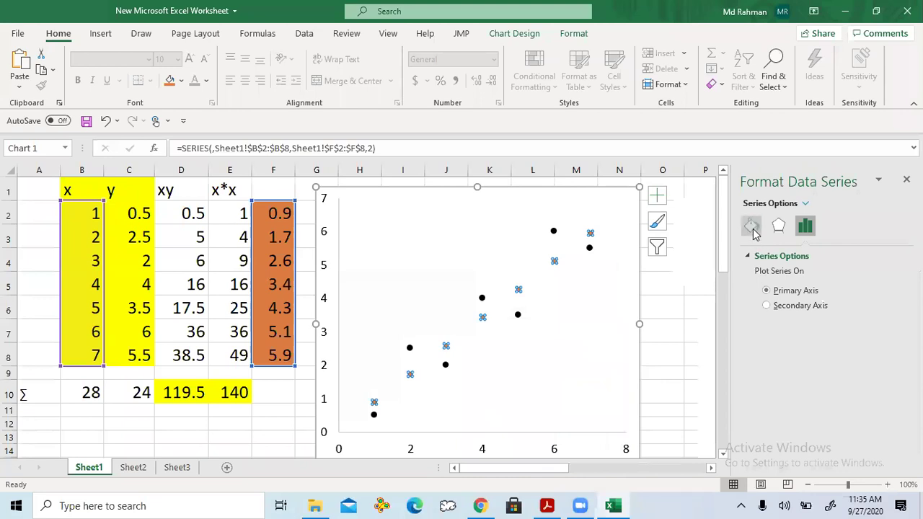
{"action": "left_click", "coordinate": [752, 228]}
{"action": "left_click", "coordinate": [782, 311]}
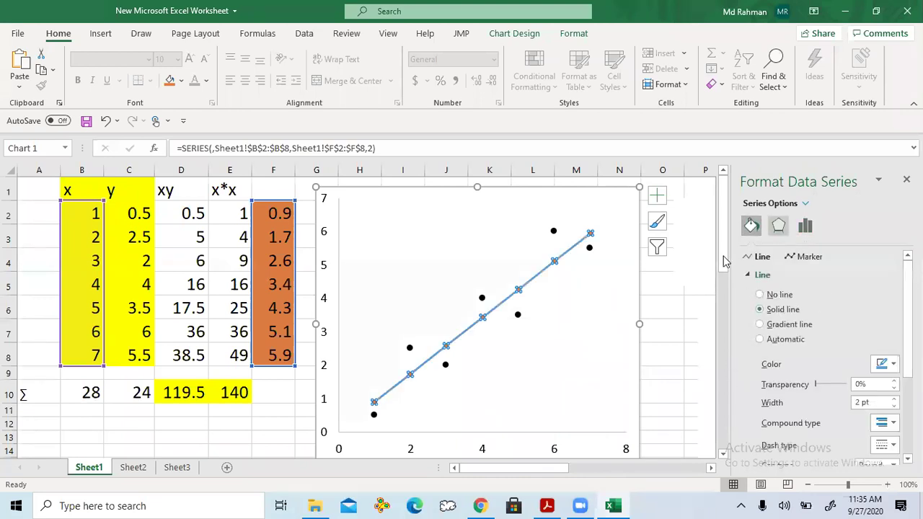
{"action": "left_click", "coordinate": [665, 325]}
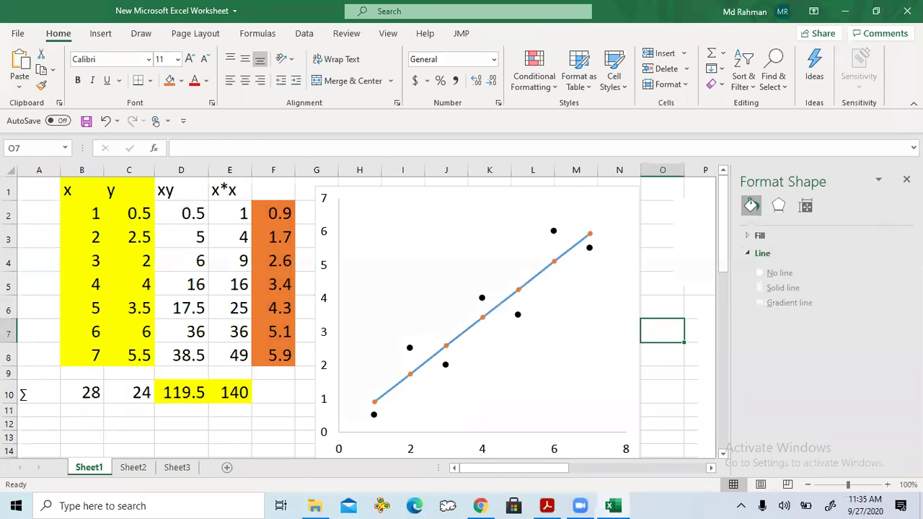
{"action": "left_click", "coordinate": [907, 179]}
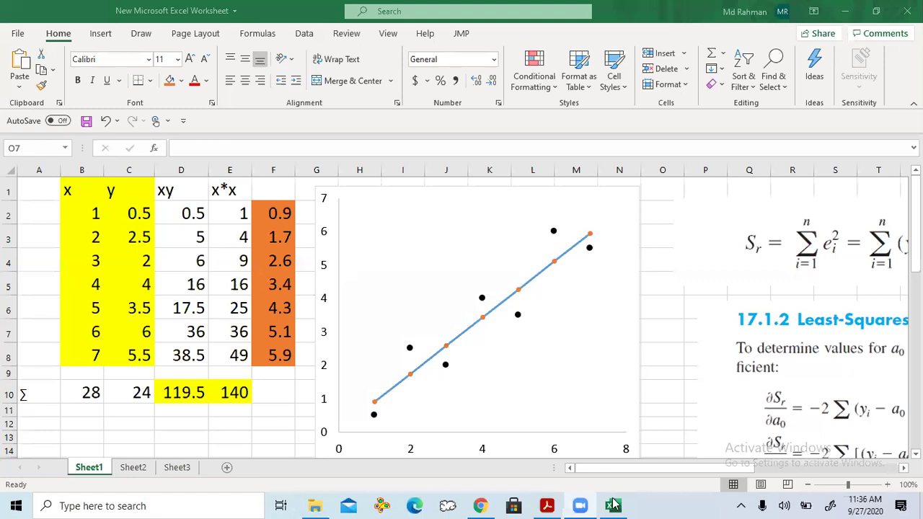
Step: Switch to the textbook PDF in Acrobat Reader and go back from the worked example to the derivatives of Sr on page 459
{"action": "left_click", "coordinate": [557, 504]}
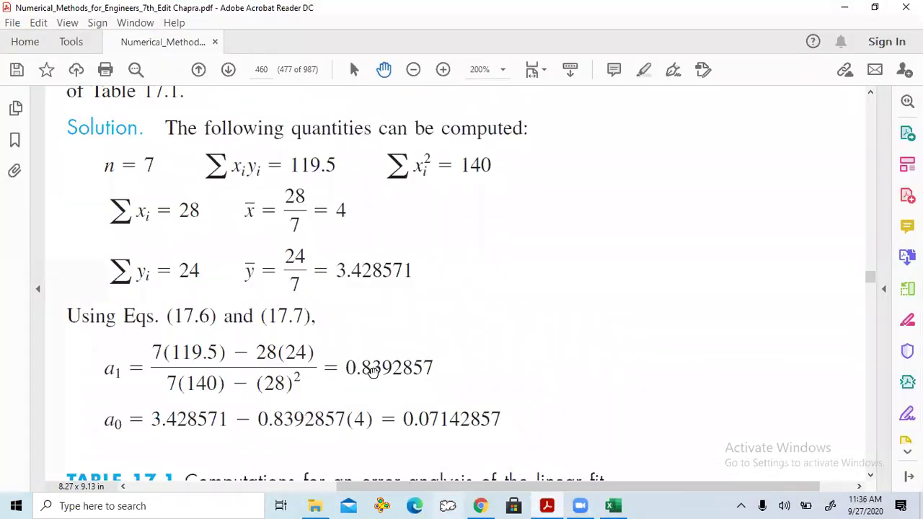
{"action": "scroll", "coordinate": [399, 348], "scroll_direction": "up", "scroll_amount": 3}
{"action": "scroll", "coordinate": [399, 348], "scroll_direction": "up", "scroll_amount": 10}
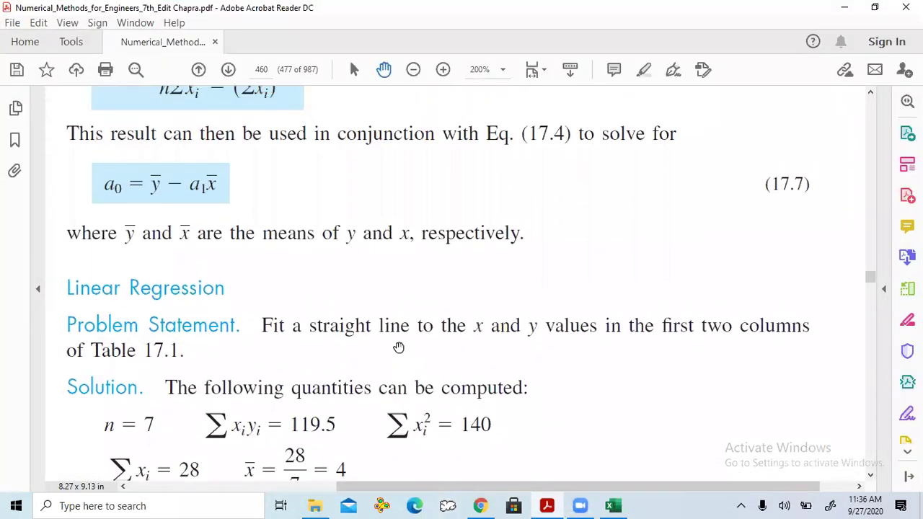
{"action": "scroll", "coordinate": [399, 348], "scroll_direction": "up", "scroll_amount": 10}
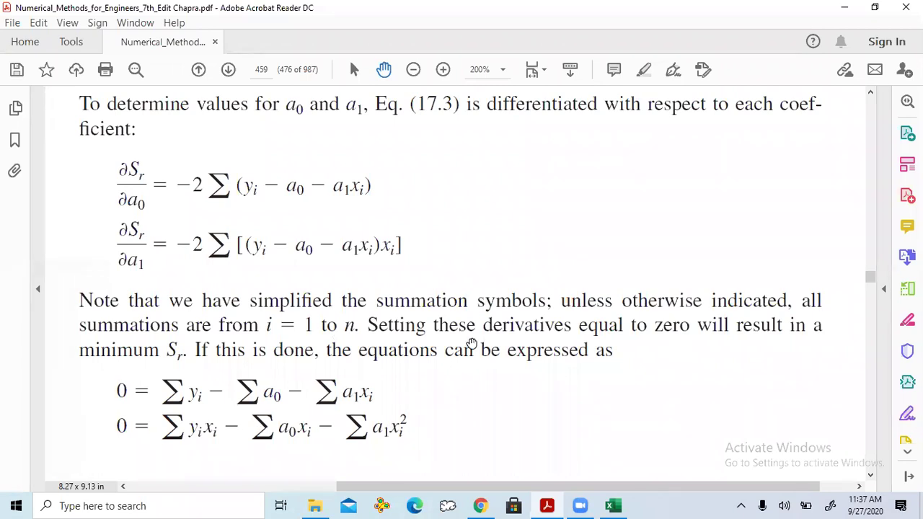
Step: Return to Excel and inspect the first x value in B2 and the sum formulas in B10 through E10
{"action": "left_click", "coordinate": [613, 505]}
{"action": "left_click", "coordinate": [88, 213]}
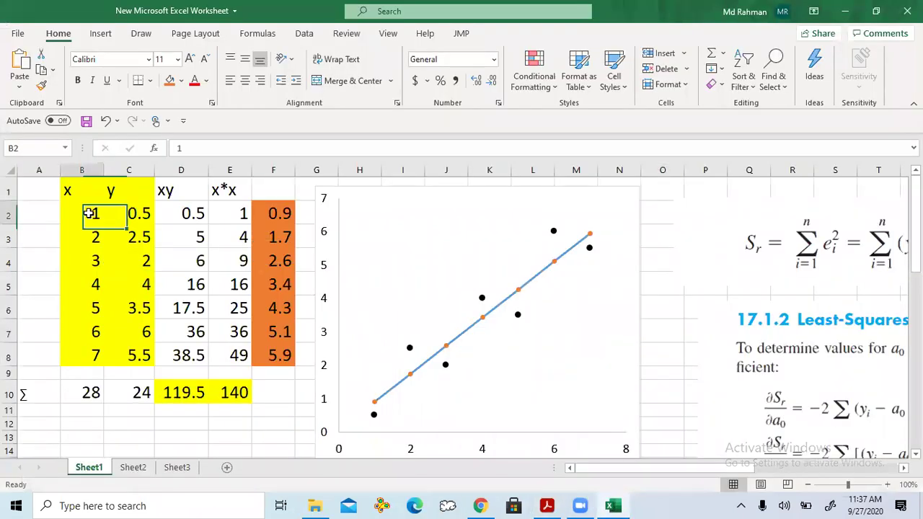
{"action": "left_click", "coordinate": [87, 392]}
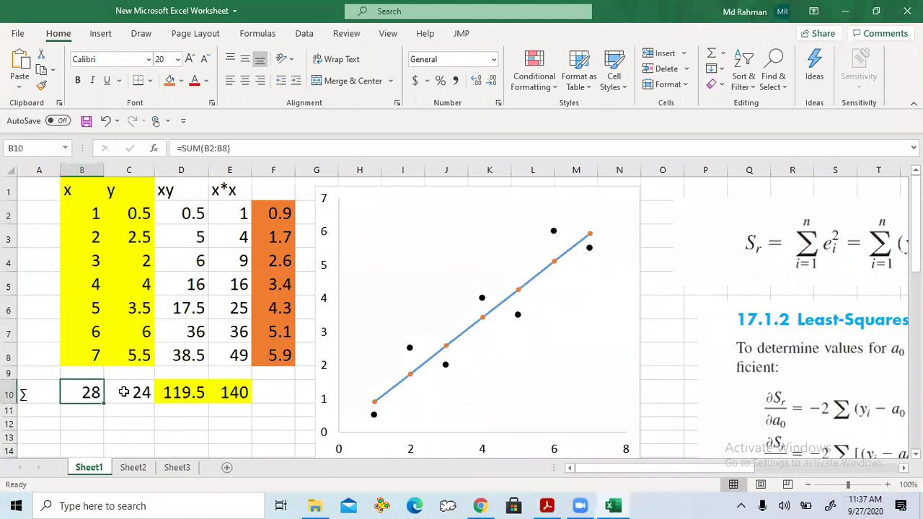
{"action": "left_click", "coordinate": [119, 392]}
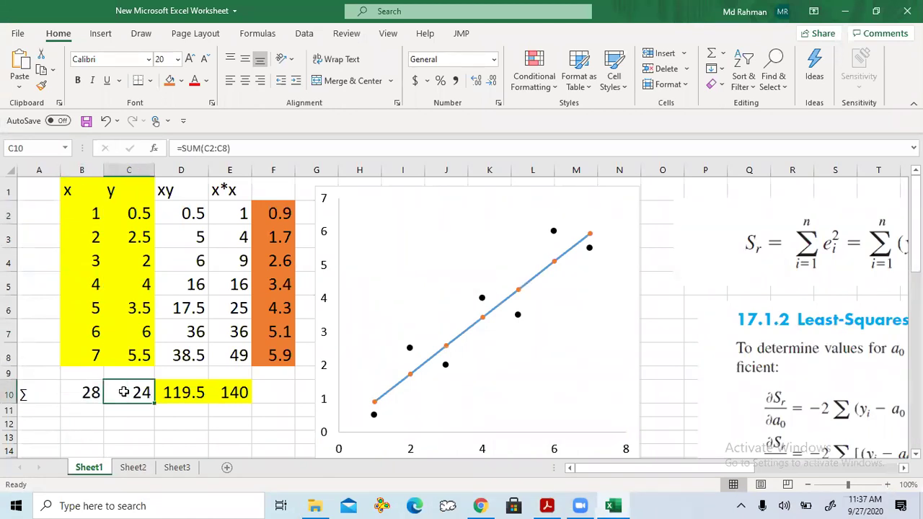
{"action": "left_click", "coordinate": [168, 393]}
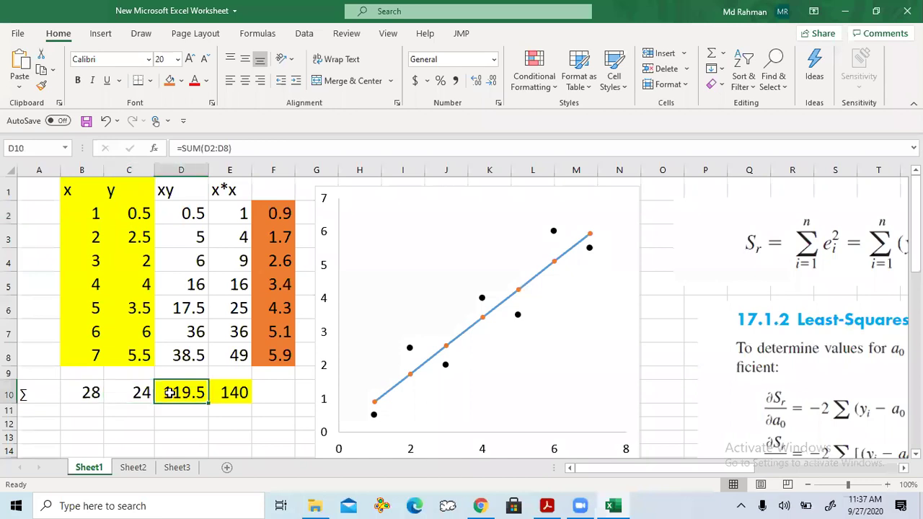
{"action": "left_click", "coordinate": [224, 391]}
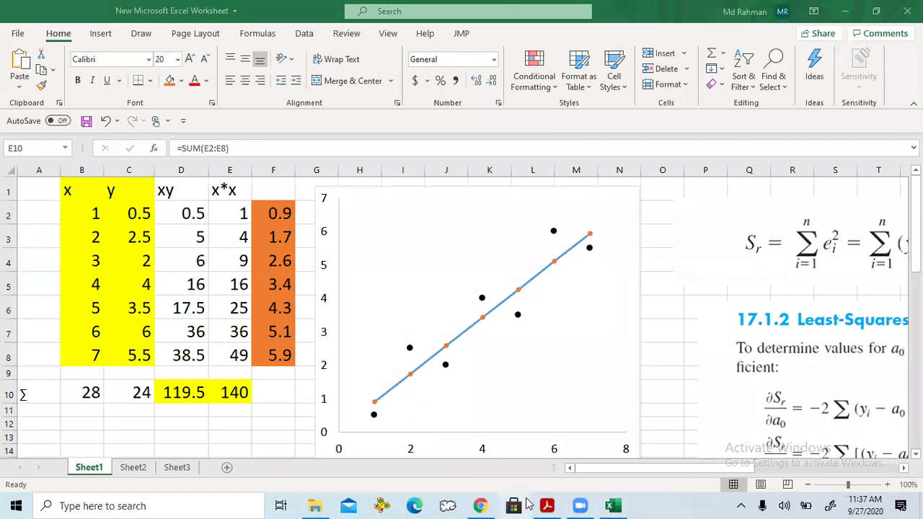
Step: Switch to the PDF in Acrobat Reader and examine the partial derivatives of Sr with respect to a0 and a1
{"action": "mouse_move", "coordinate": [547, 505]}
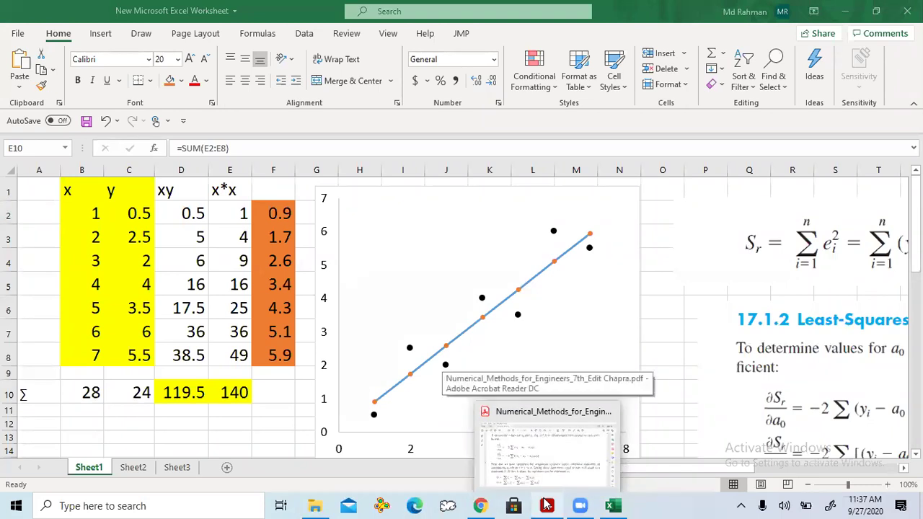
{"action": "left_click", "coordinate": [546, 505]}
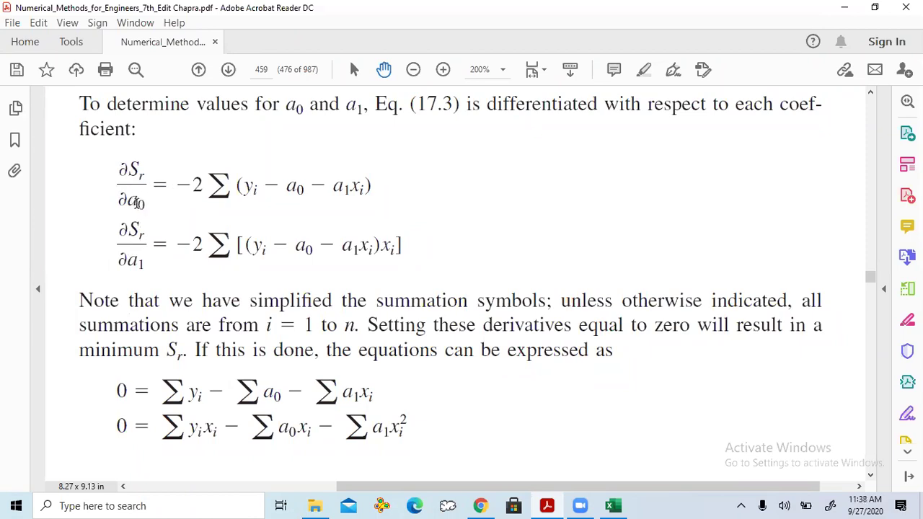
{"action": "left_click_drag", "start_coordinate": [132, 202], "coordinate": [144, 204]}
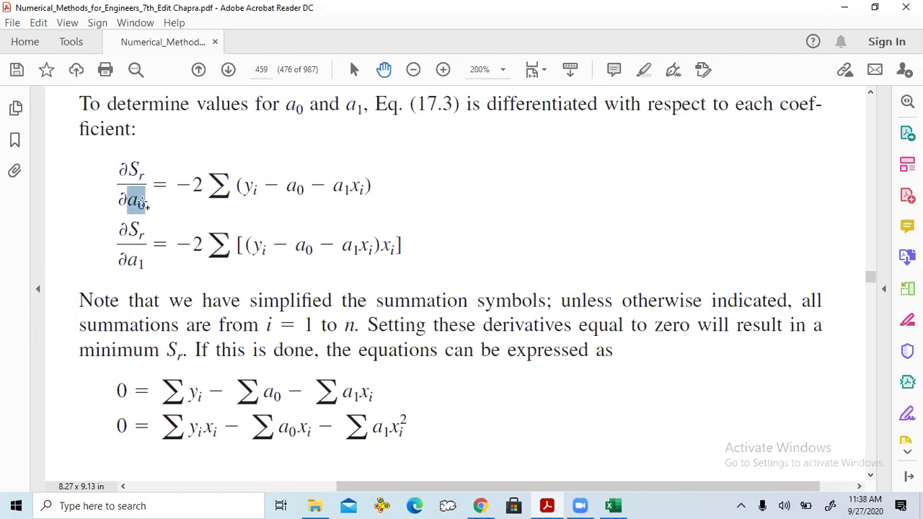
{"action": "left_click_drag", "start_coordinate": [129, 264], "coordinate": [141, 265]}
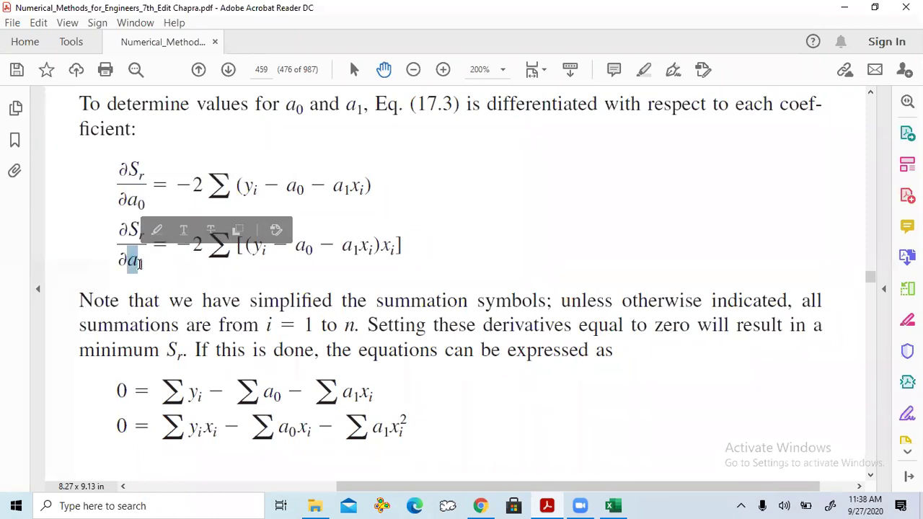
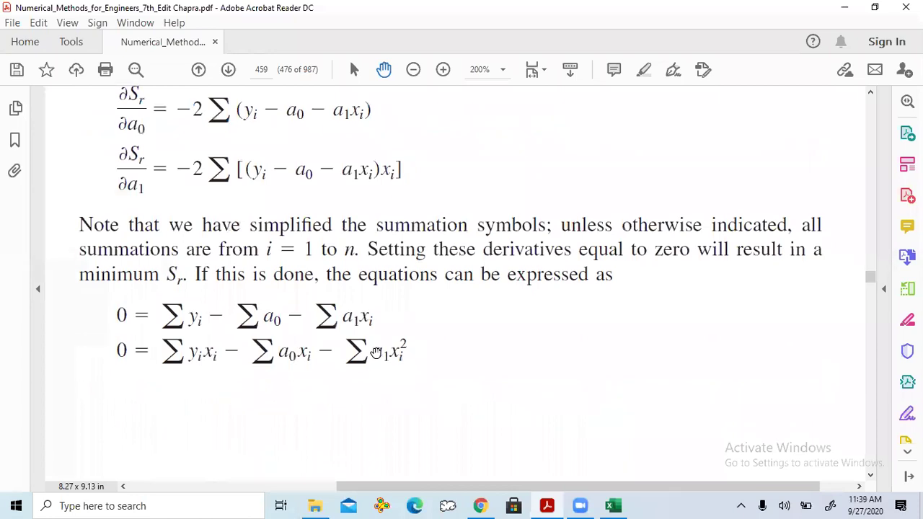
{"action": "scroll", "coordinate": [375, 352], "scroll_direction": "down", "scroll_amount": 2}
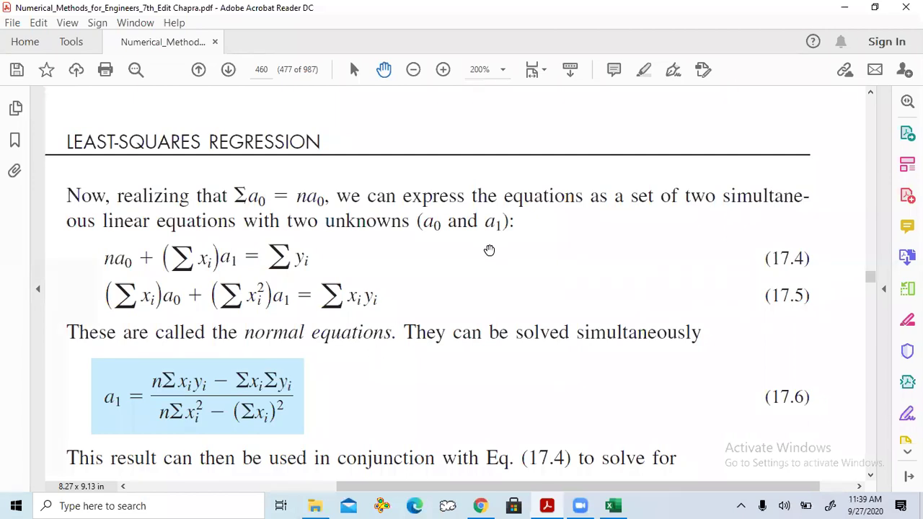
{"action": "scroll", "coordinate": [489, 250], "scroll_direction": "up", "scroll_amount": 2}
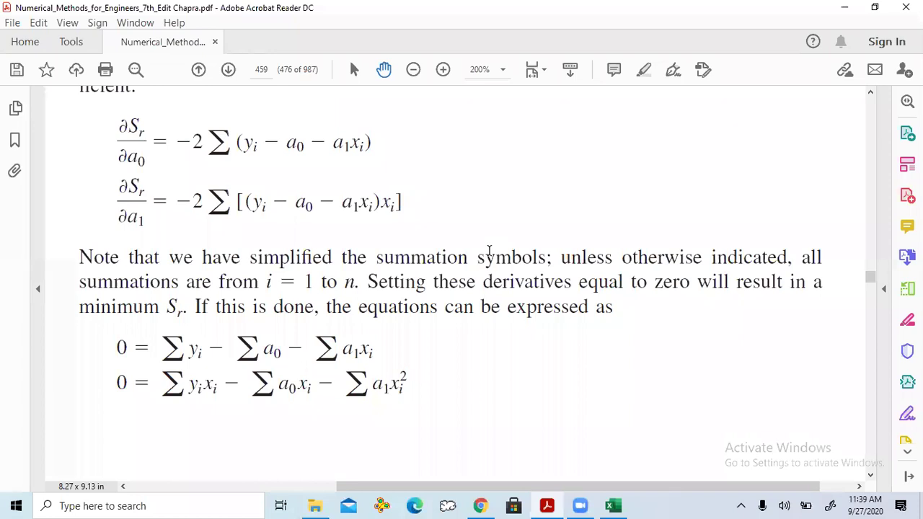
Step: Review the page 459 note on setting the derivatives equal to zero and the two summation equations below it
{"action": "left_click", "coordinate": [614, 506]}
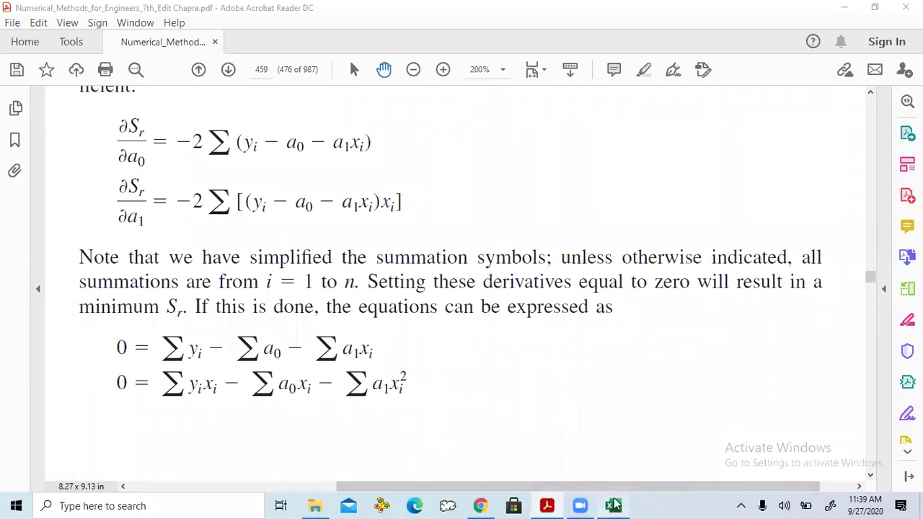
{"action": "left_click", "coordinate": [614, 506]}
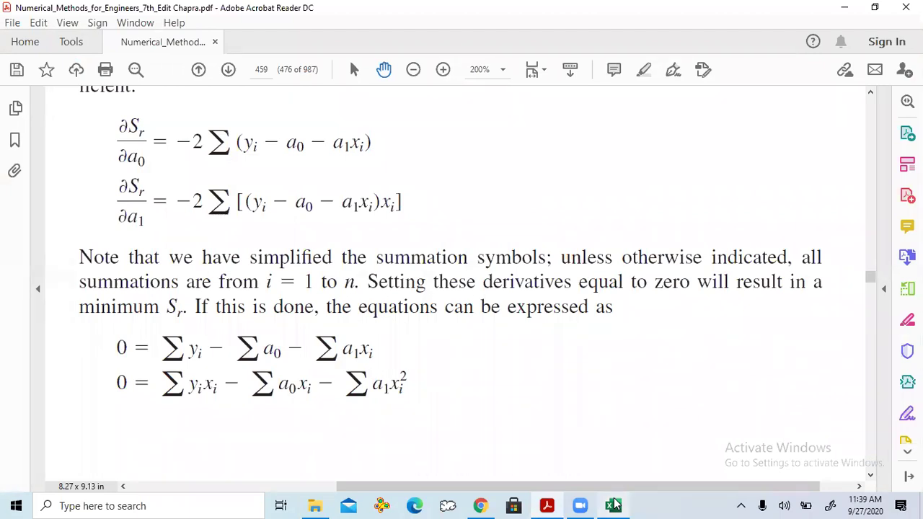
{"action": "key", "text": "Up"}
{"action": "key", "text": "Up"}
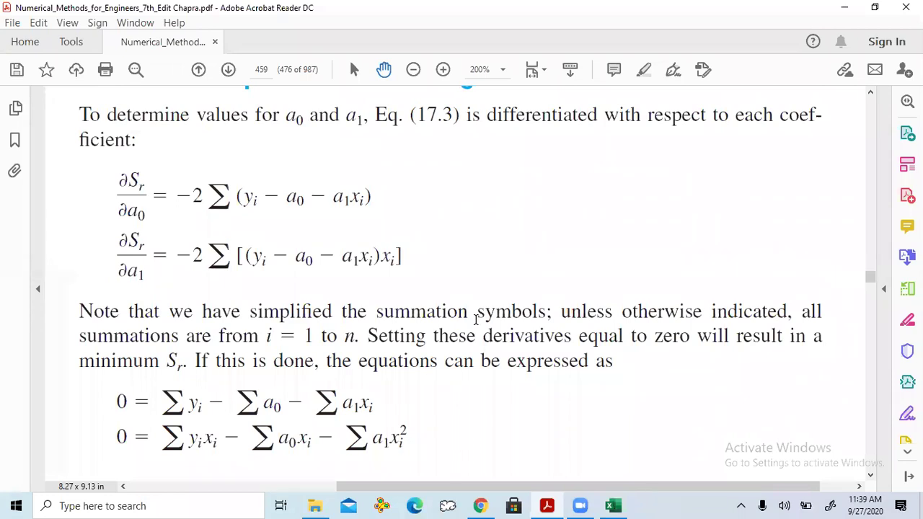
{"action": "left_click_drag", "start_coordinate": [476, 317], "coordinate": [514, 361]}
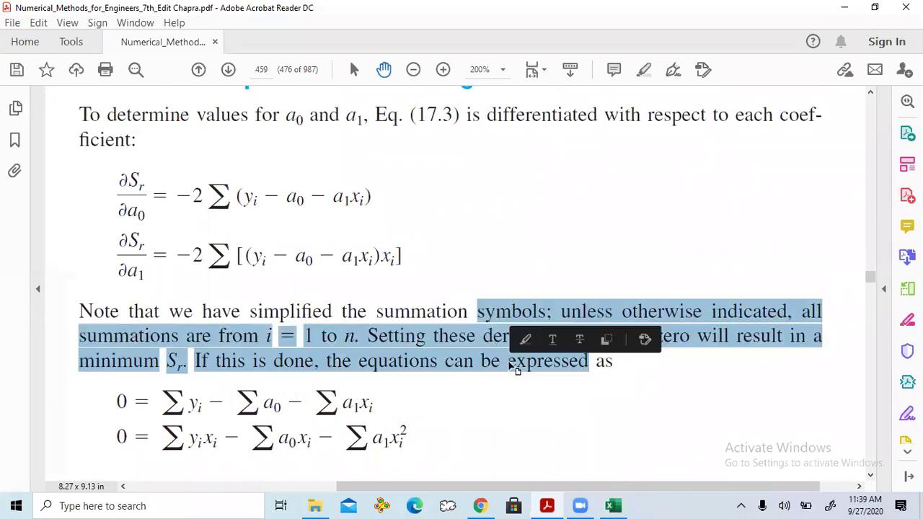
{"action": "left_click", "coordinate": [336, 339]}
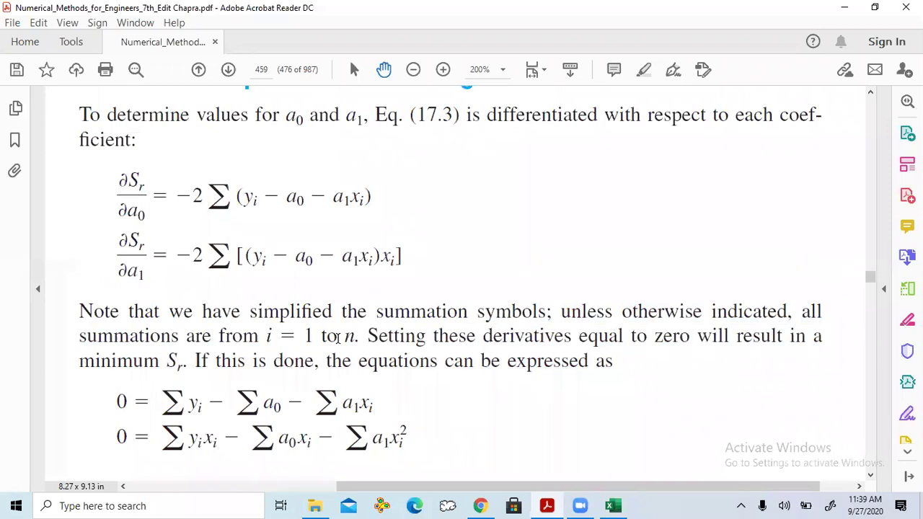
{"action": "scroll", "coordinate": [338, 338], "scroll_direction": "down", "scroll_amount": 1}
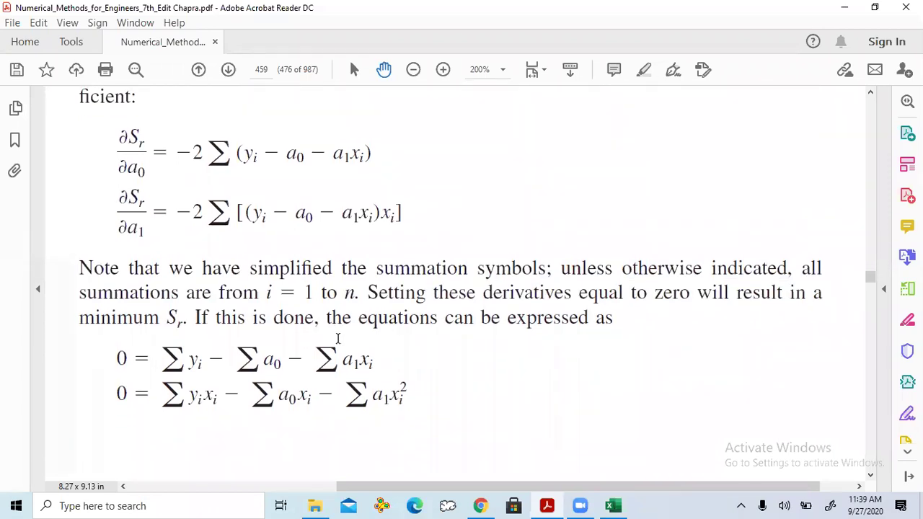
{"action": "scroll", "coordinate": [337, 338], "scroll_direction": "down", "scroll_amount": 1}
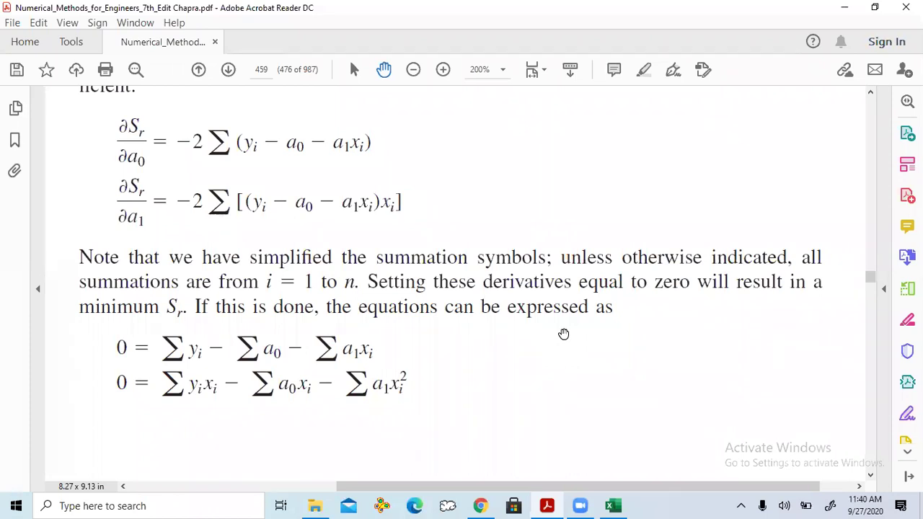
Step: Compare the normal equations and the a1 and a0 formulas, Eqs. (17.4) to (17.7), with the derivatives on page 459
{"action": "scroll", "coordinate": [564, 334], "scroll_direction": "down", "scroll_amount": 3}
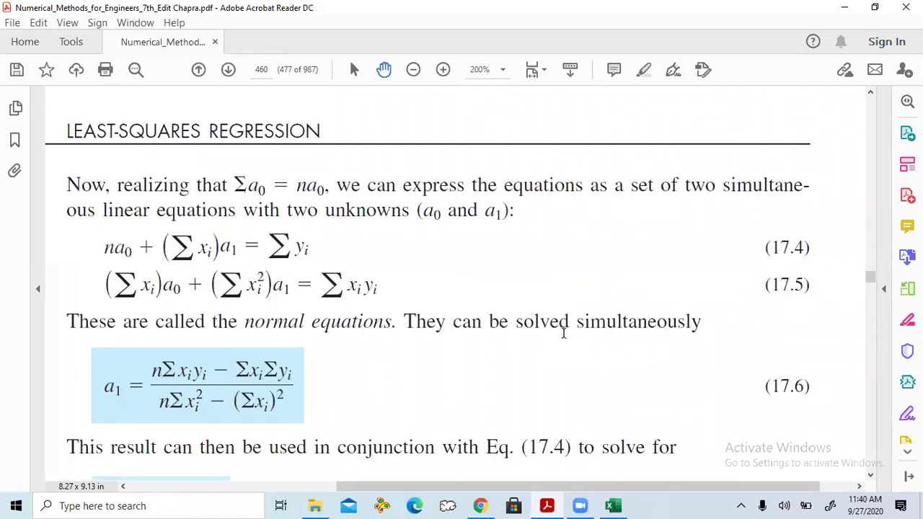
{"action": "scroll", "coordinate": [564, 334], "scroll_direction": "down", "scroll_amount": 1}
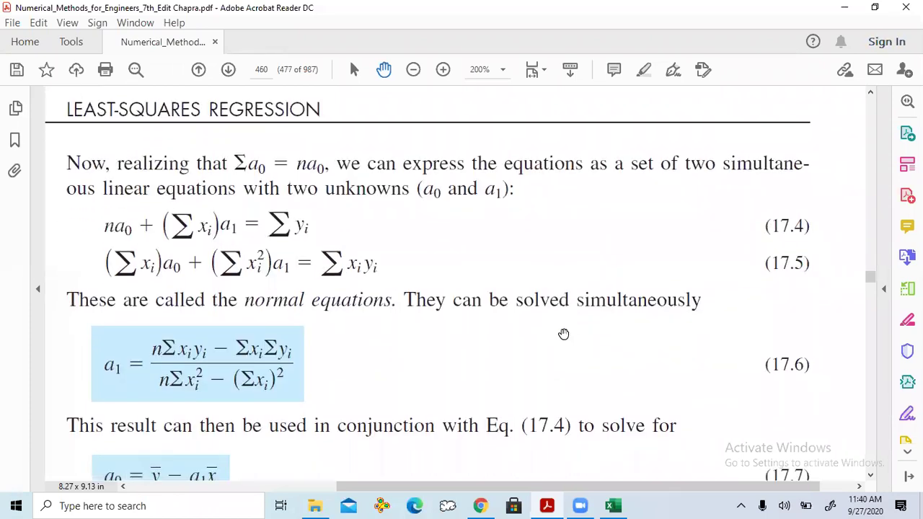
{"action": "scroll", "coordinate": [564, 334], "scroll_direction": "down", "scroll_amount": 3}
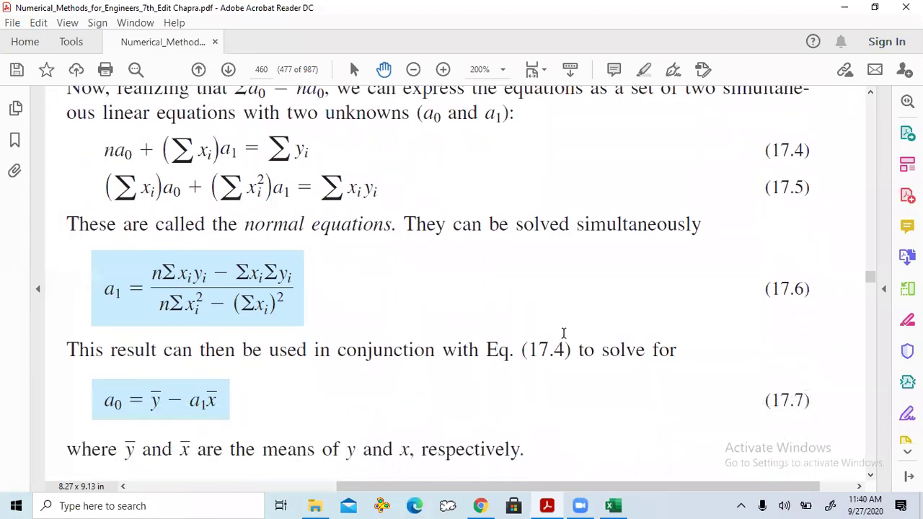
{"action": "scroll", "coordinate": [564, 334], "scroll_direction": "up", "scroll_amount": 2}
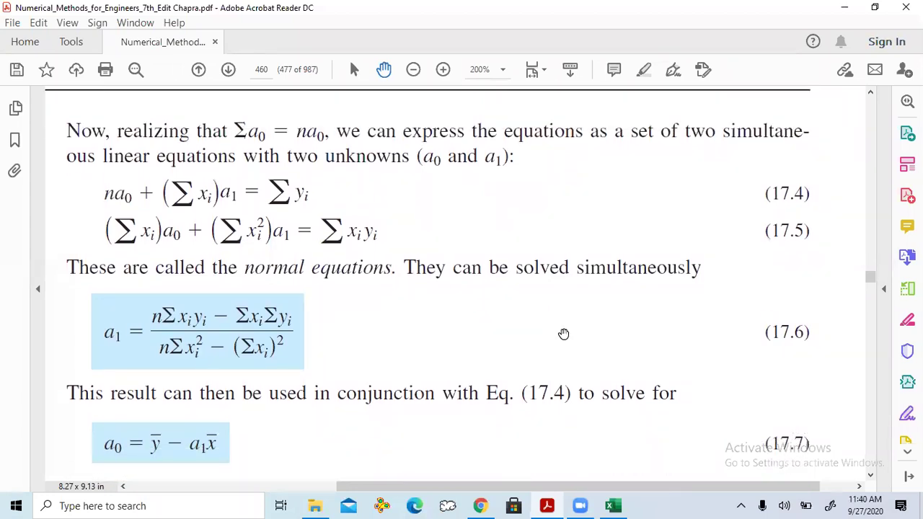
{"action": "scroll", "coordinate": [564, 334], "scroll_direction": "up", "scroll_amount": 15}
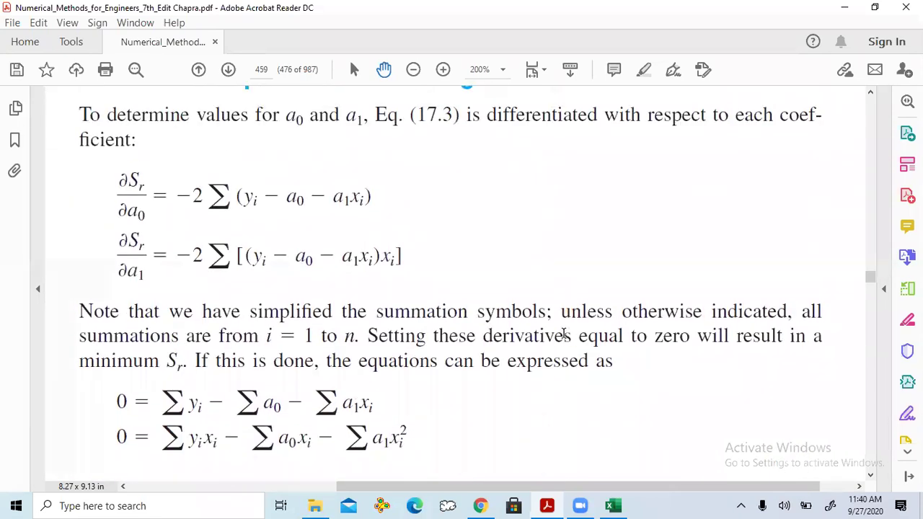
{"action": "scroll", "coordinate": [564, 334], "scroll_direction": "up", "scroll_amount": 2}
{"action": "scroll", "coordinate": [564, 334], "scroll_direction": "down", "scroll_amount": 2}
{"action": "scroll", "coordinate": [564, 334], "scroll_direction": "down", "scroll_amount": 1}
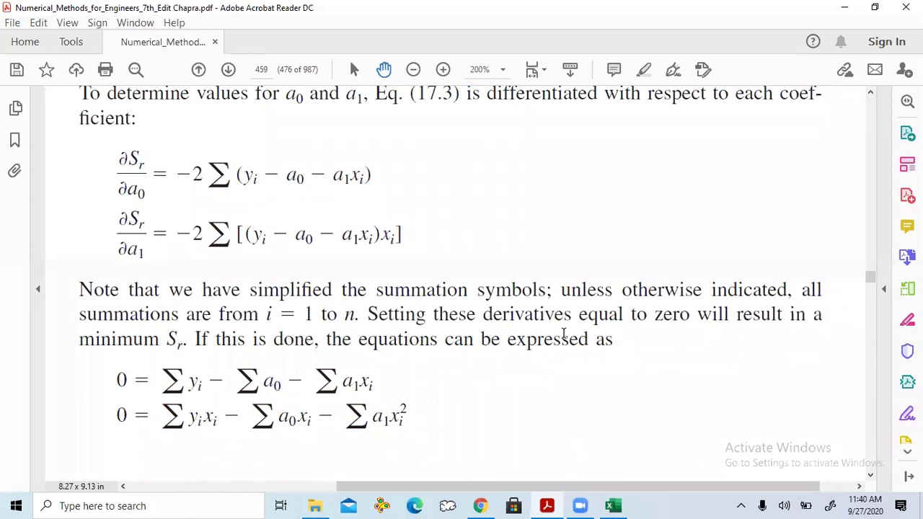
{"action": "scroll", "coordinate": [564, 334], "scroll_direction": "down", "scroll_amount": 10}
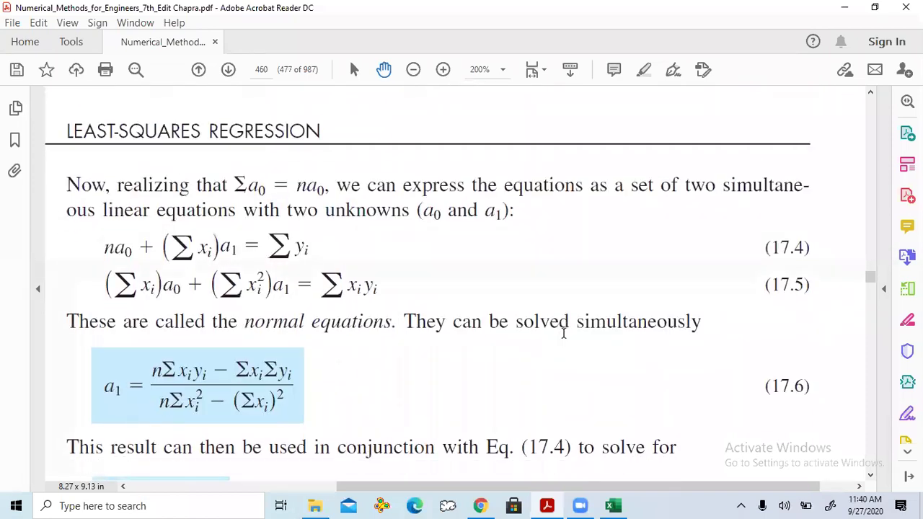
Step: Compare the zero-derivative summation equations on page 459 with the normal equations and a1 and a0 formulas on page 460
{"action": "scroll", "coordinate": [564, 334], "scroll_direction": "down", "scroll_amount": 1}
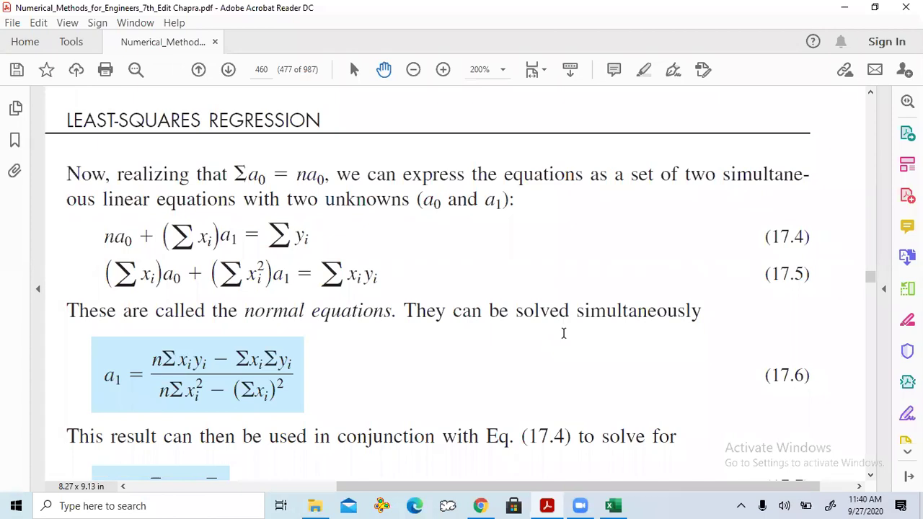
{"action": "scroll", "coordinate": [564, 334], "scroll_direction": "up", "scroll_amount": 10}
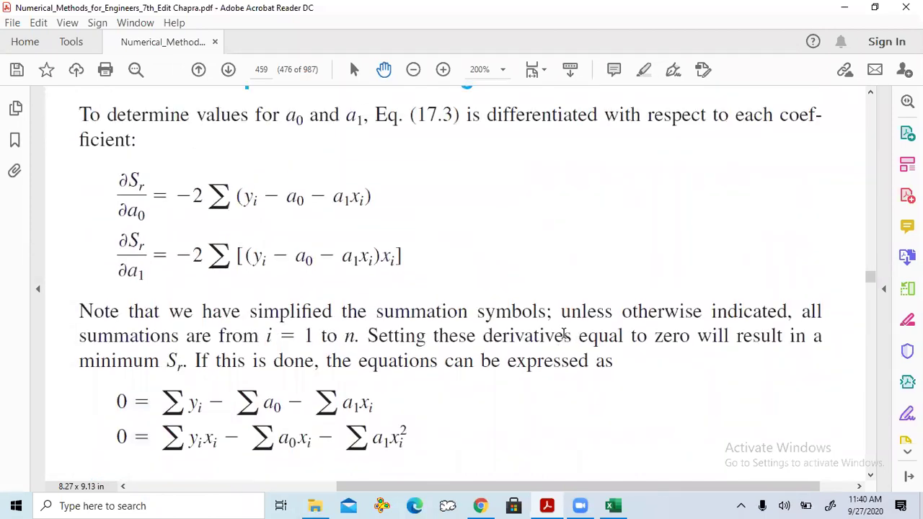
{"action": "scroll", "coordinate": [565, 334], "scroll_direction": "down", "scroll_amount": 5}
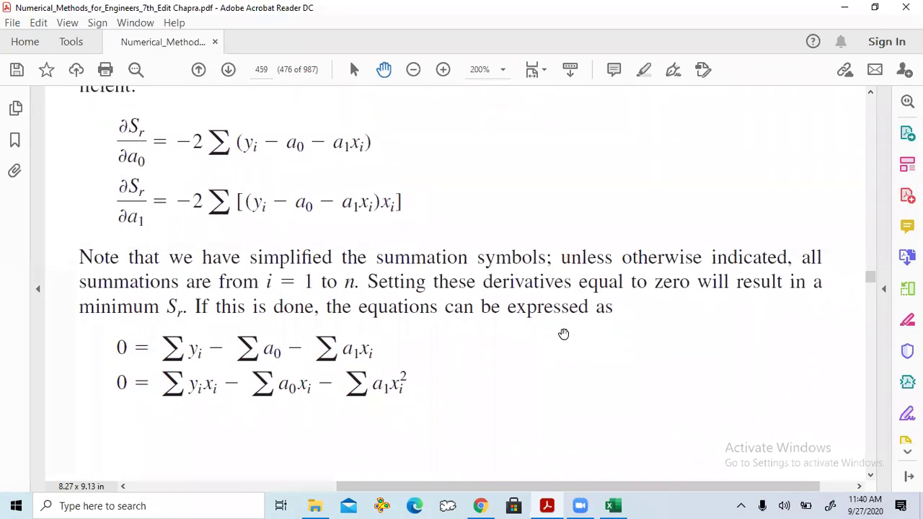
{"action": "scroll", "coordinate": [564, 334], "scroll_direction": "down", "scroll_amount": 8}
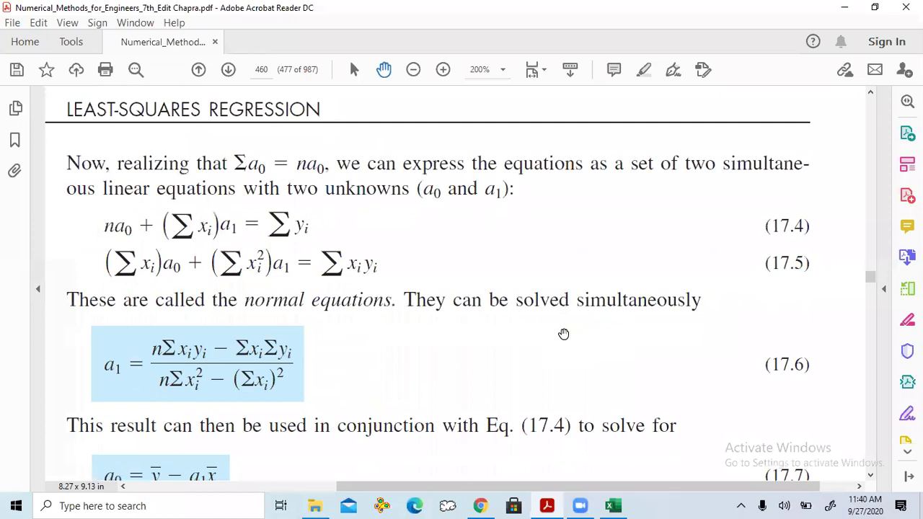
{"action": "scroll", "coordinate": [564, 334], "scroll_direction": "down", "scroll_amount": 3}
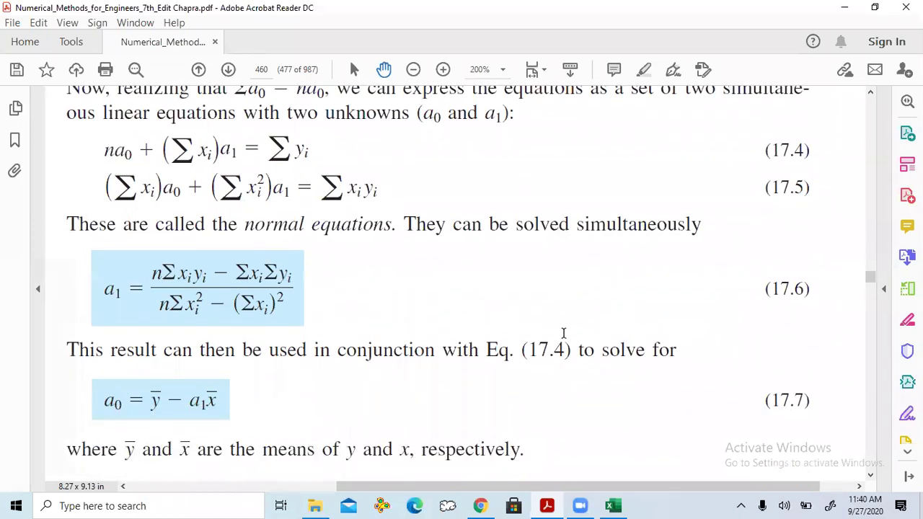
Step: Review the linear regression example on page 460, including its a1 and a0 computations and Table 17.1
{"action": "scroll", "coordinate": [564, 334], "scroll_direction": "down", "scroll_amount": 5}
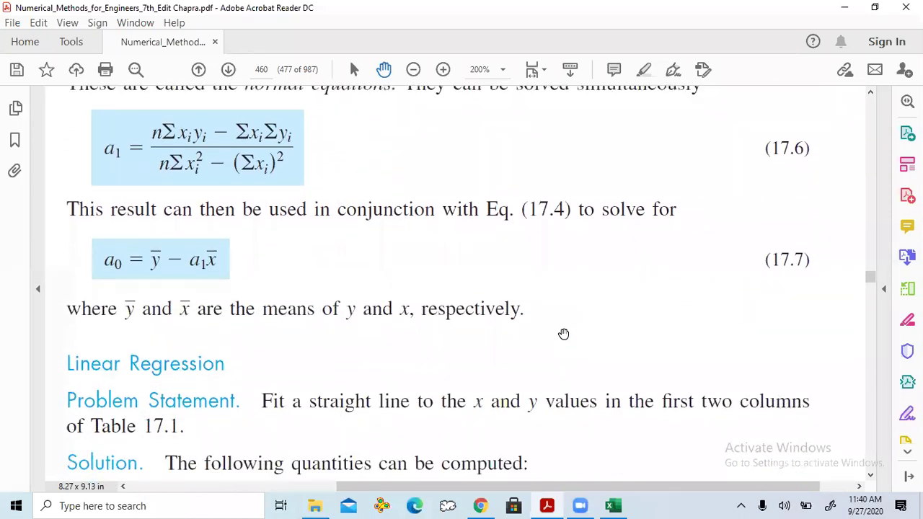
{"action": "scroll", "coordinate": [564, 334], "scroll_direction": "down", "scroll_amount": 7}
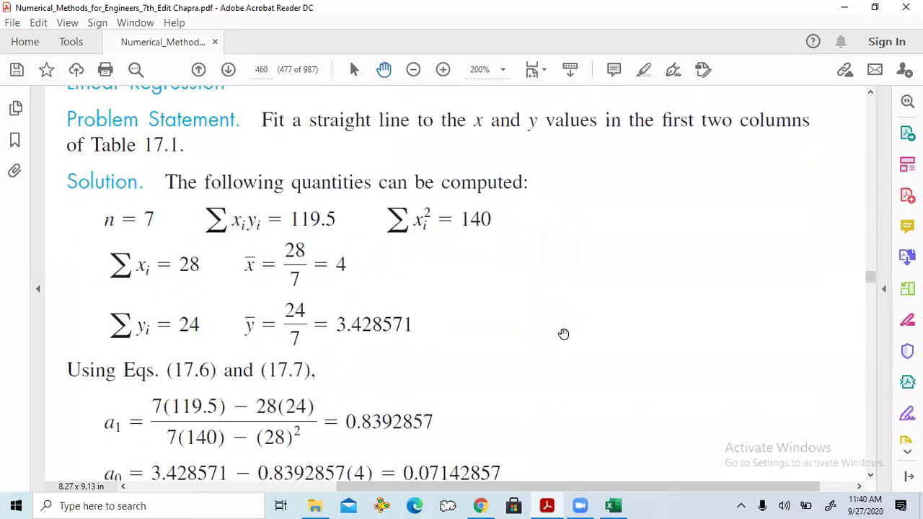
{"action": "scroll", "coordinate": [564, 334], "scroll_direction": "down", "scroll_amount": 5}
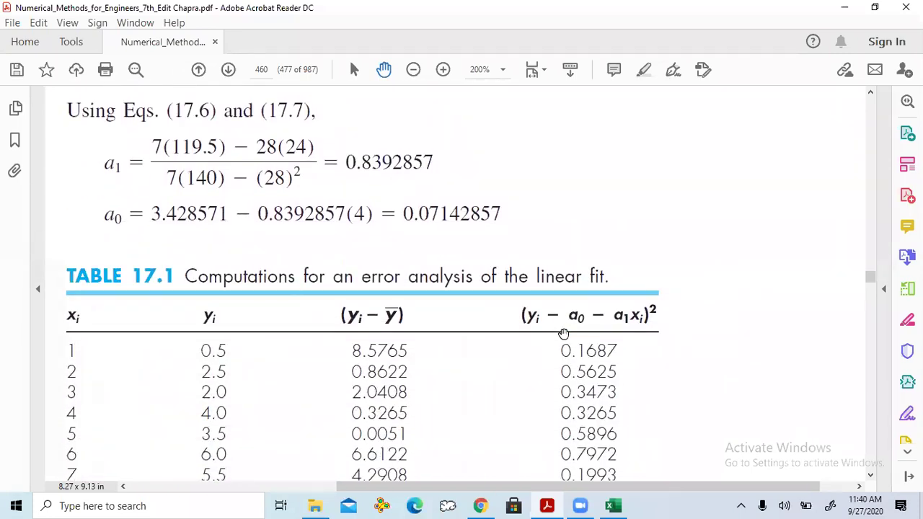
{"action": "scroll", "coordinate": [564, 334], "scroll_direction": "down", "scroll_amount": 2}
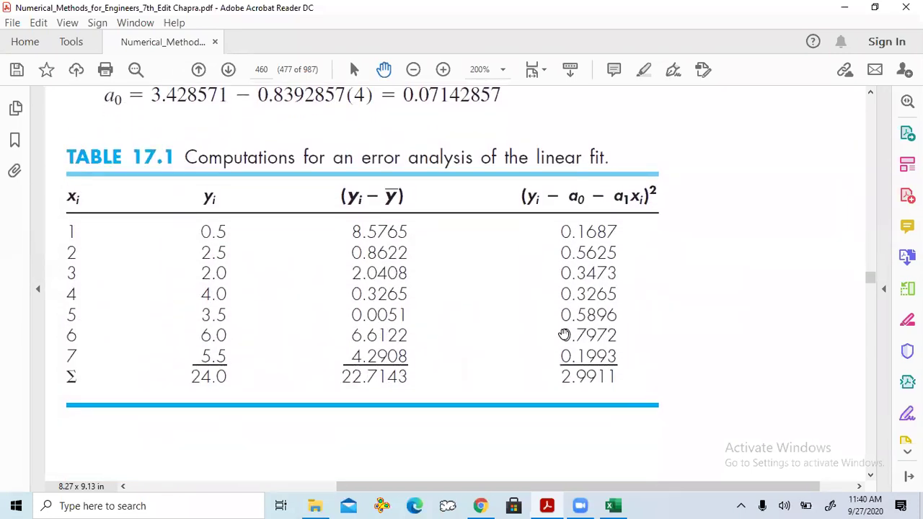
Step: Skim Section 17.1.3 on quantifying regression error, covering Eqs. (17.8) and (17.9) and the residual and spread figures on pages 461 to 463
{"action": "scroll", "coordinate": [564, 334], "scroll_direction": "down", "scroll_amount": 5}
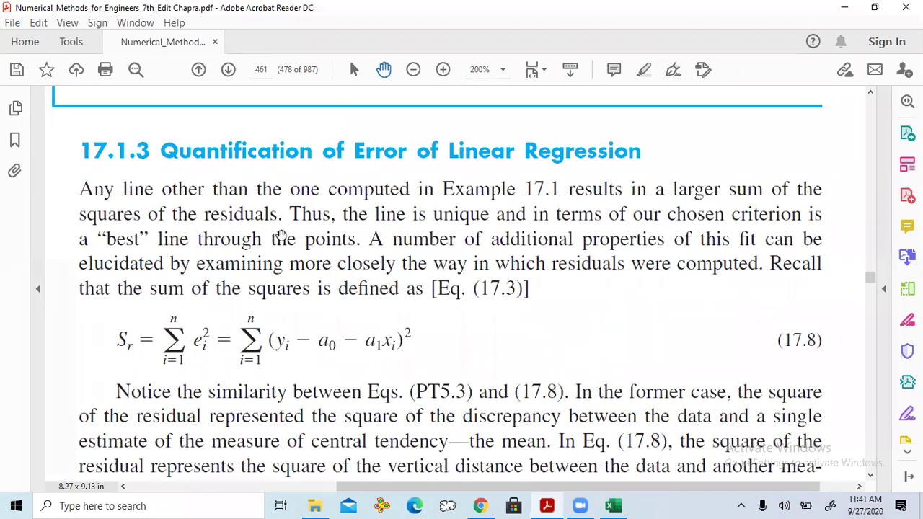
{"action": "scroll", "coordinate": [335, 366], "scroll_direction": "down", "scroll_amount": 5}
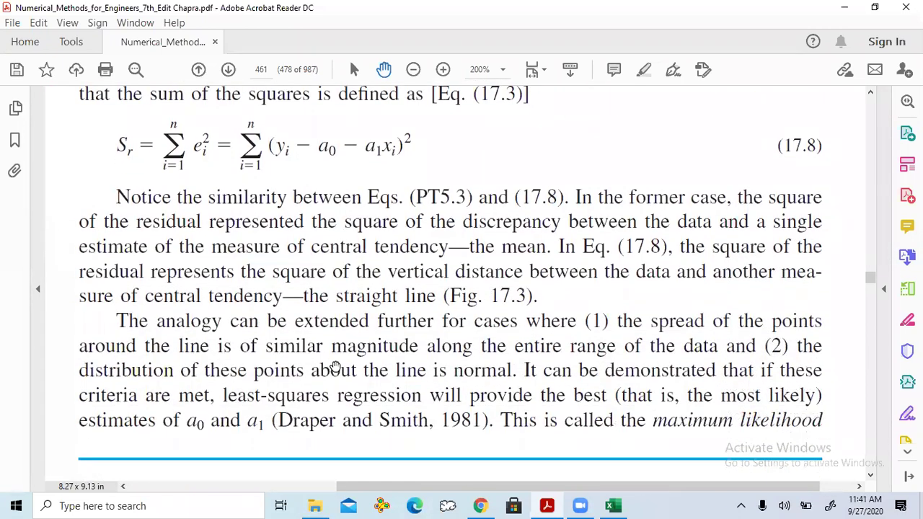
{"action": "scroll", "coordinate": [335, 367], "scroll_direction": "down", "scroll_amount": 5}
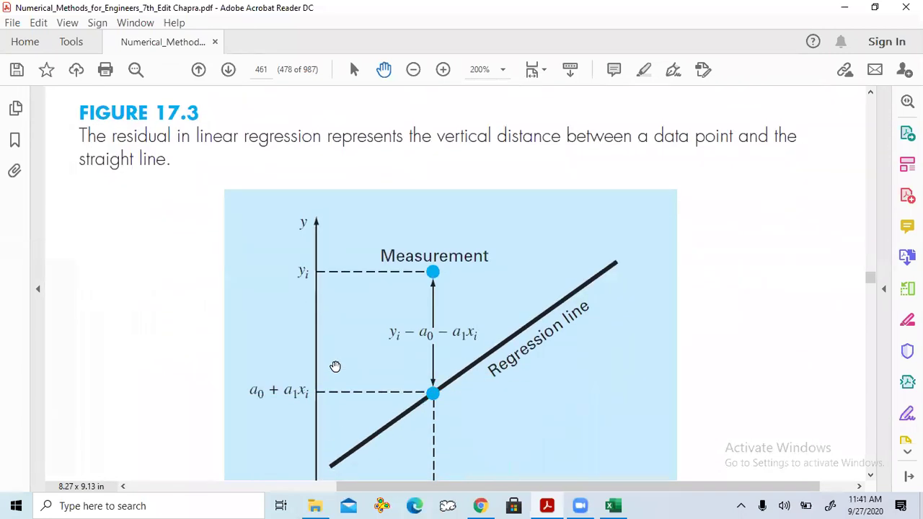
{"action": "scroll", "coordinate": [335, 367], "scroll_direction": "down", "scroll_amount": 2}
{"action": "scroll", "coordinate": [336, 367], "scroll_direction": "down", "scroll_amount": 5}
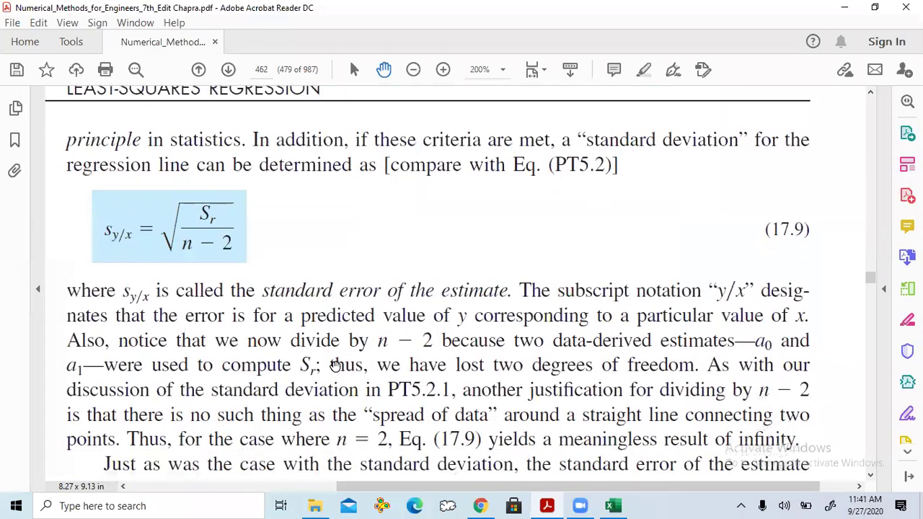
{"action": "scroll", "coordinate": [336, 366], "scroll_direction": "down", "scroll_amount": 8}
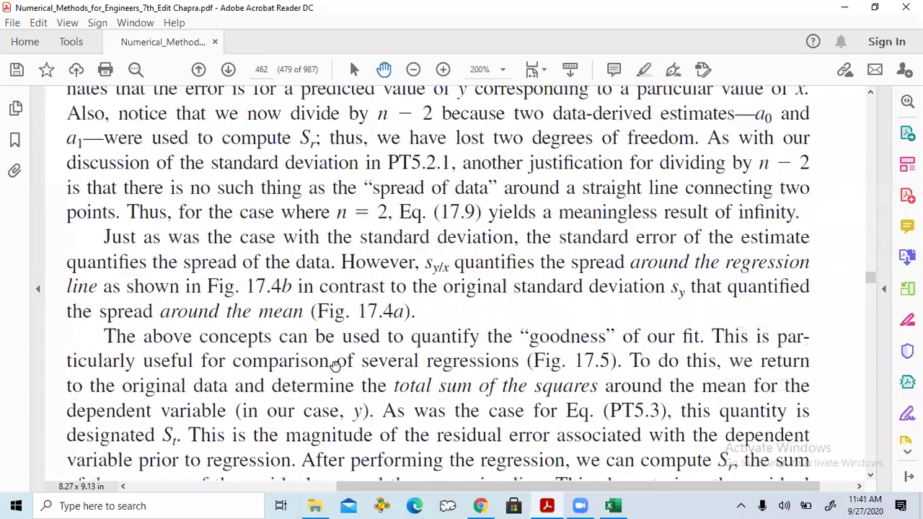
{"action": "scroll", "coordinate": [335, 367], "scroll_direction": "down", "scroll_amount": 10}
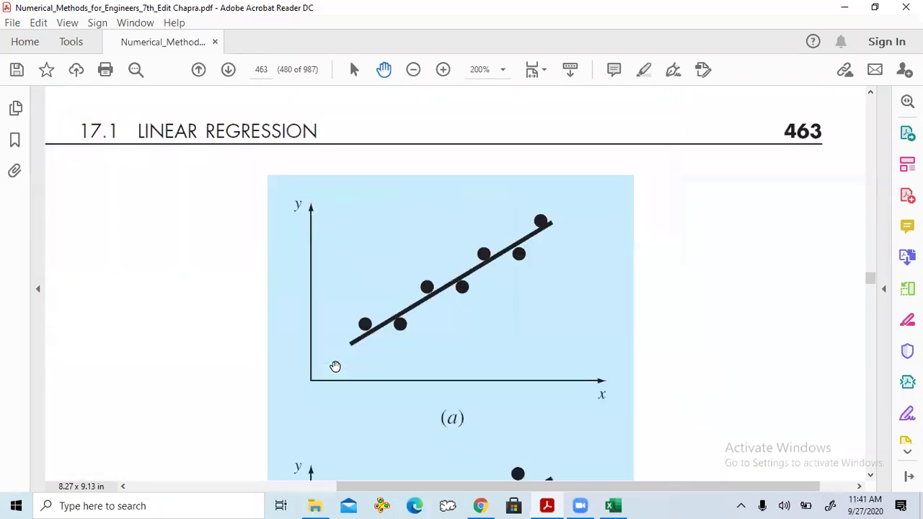
{"action": "scroll", "coordinate": [335, 367], "scroll_direction": "down", "scroll_amount": 5}
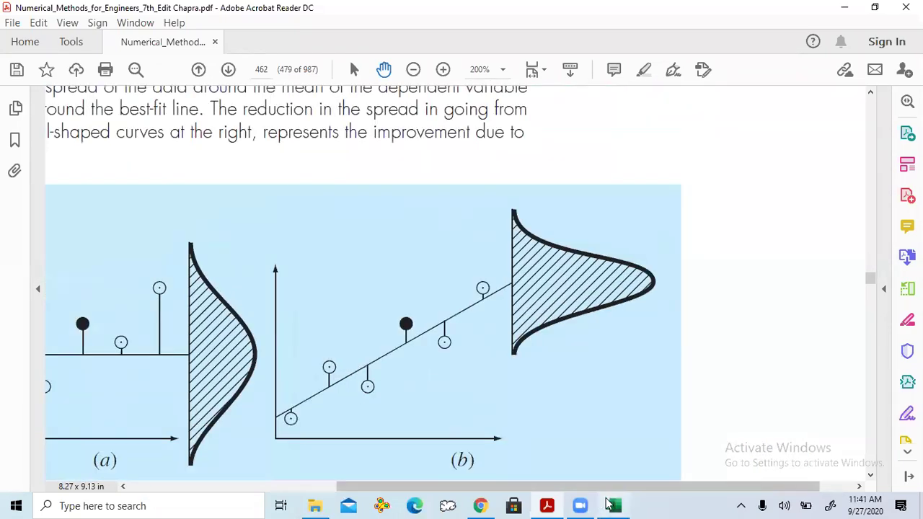
Step: Switch to Excel and check the sum formula below the xy column on Sheet1
{"action": "left_click", "coordinate": [614, 506]}
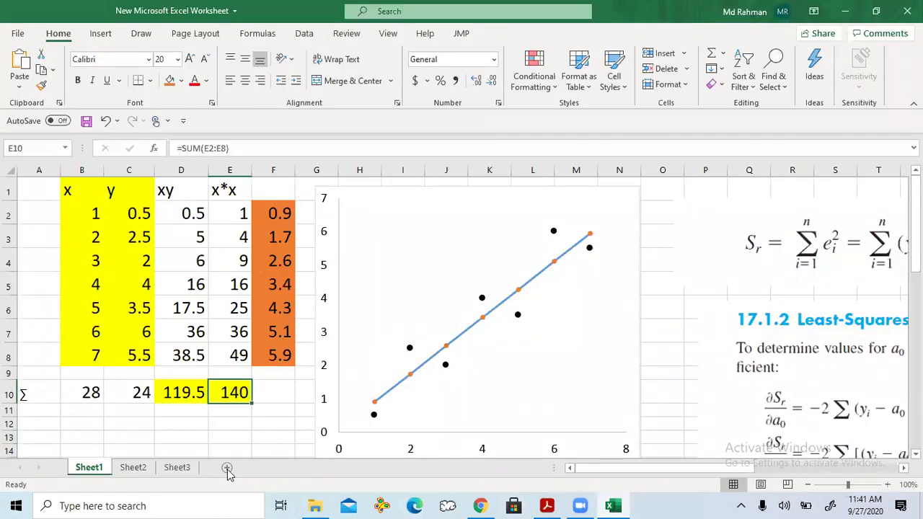
{"action": "left_click", "coordinate": [156, 393]}
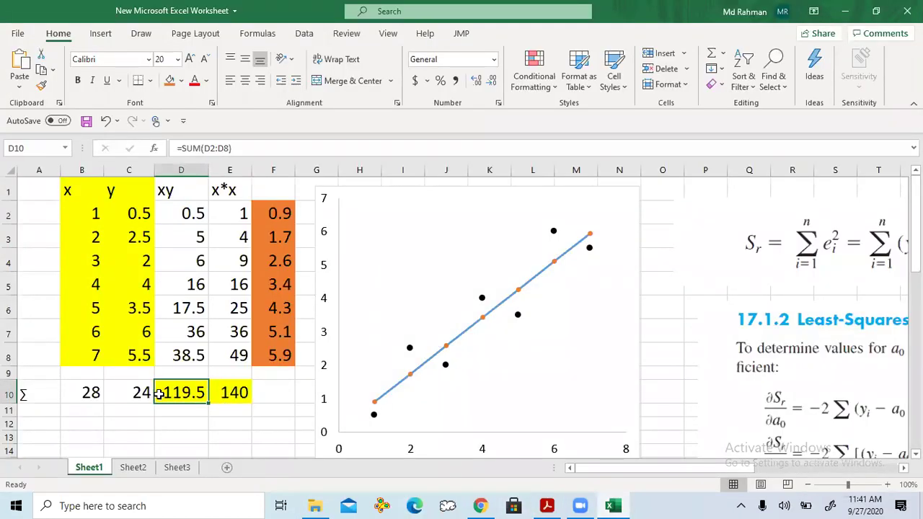
{"action": "left_click", "coordinate": [239, 414]}
Step: Review the textbook derivation pasted beside the Sheet1 chart, from Eq. (17.3) to the a1 and a0 formulas, and return to the data table
{"action": "scroll", "coordinate": [239, 417], "scroll_direction": "right", "scroll_amount": 3}
{"action": "scroll", "coordinate": [238, 417], "scroll_direction": "right", "scroll_amount": 2}
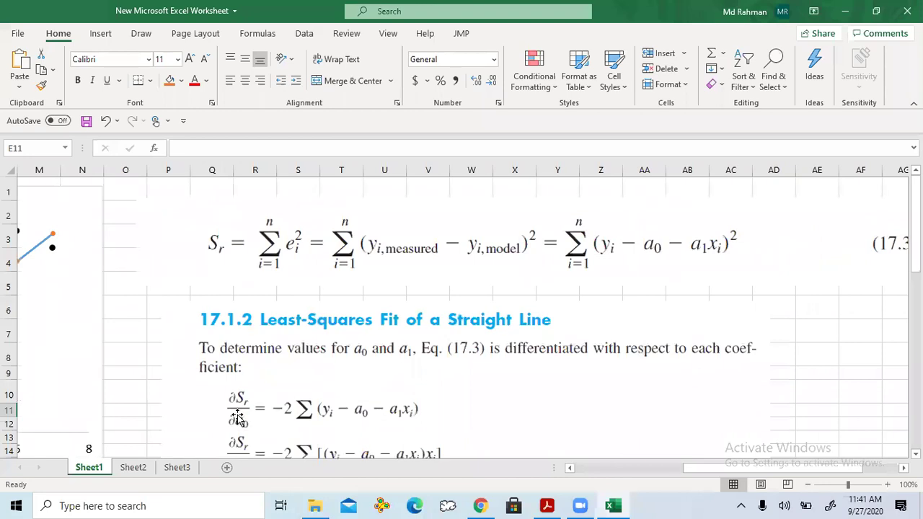
{"action": "scroll", "coordinate": [366, 321], "scroll_direction": "down", "scroll_amount": 4}
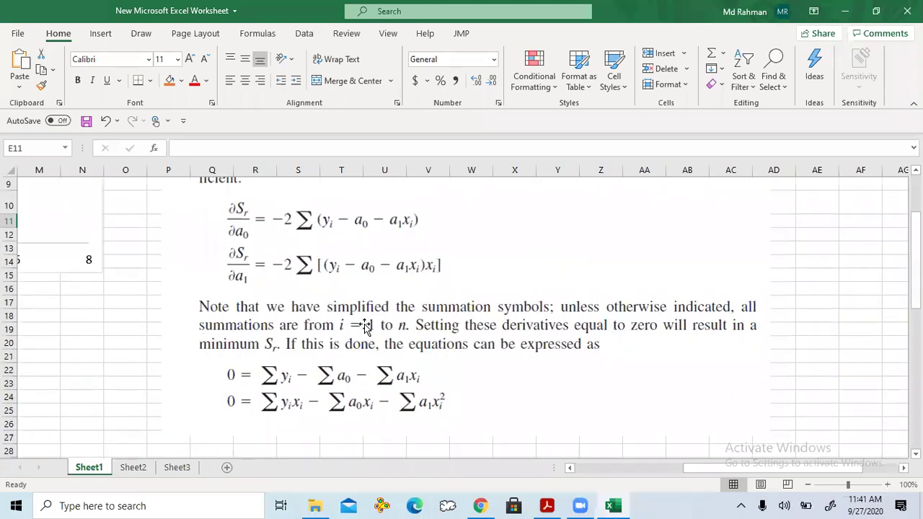
{"action": "scroll", "coordinate": [365, 326], "scroll_direction": "down", "scroll_amount": 9}
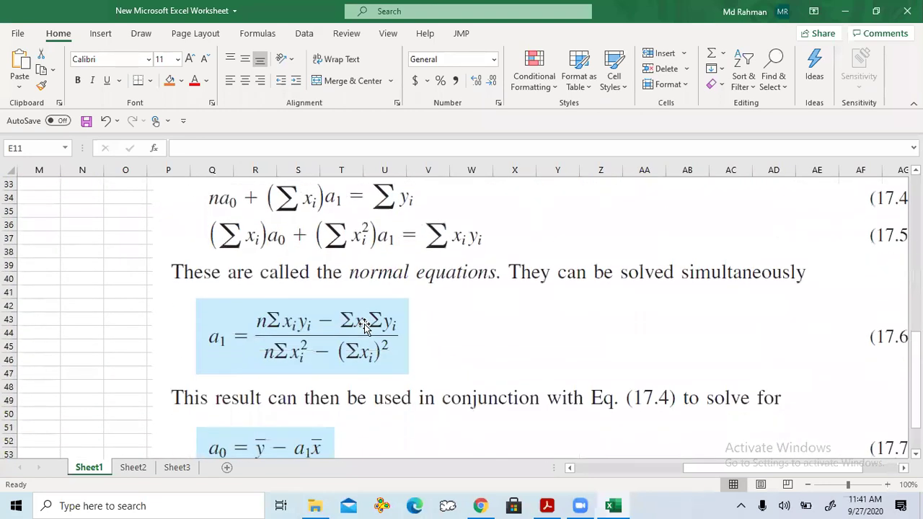
{"action": "scroll", "coordinate": [365, 326], "scroll_direction": "up", "scroll_amount": 14}
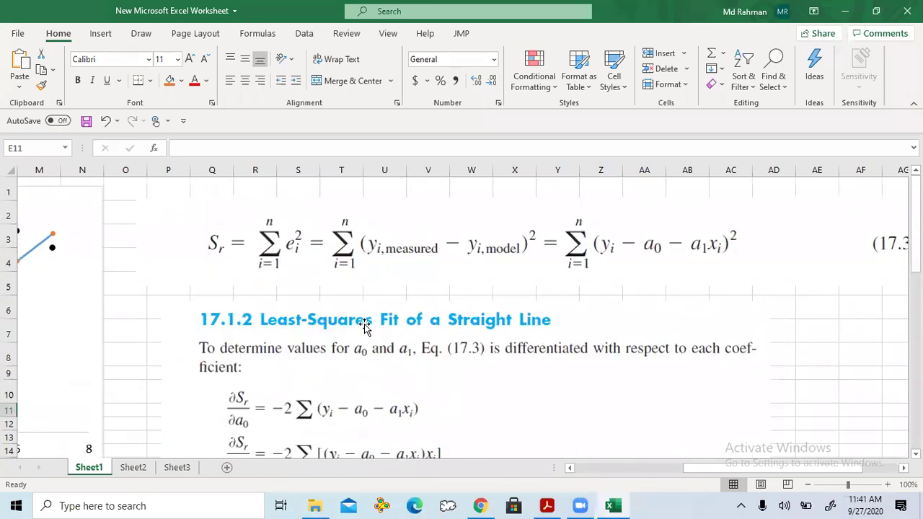
{"action": "scroll", "coordinate": [365, 326], "scroll_direction": "left", "scroll_amount": 5}
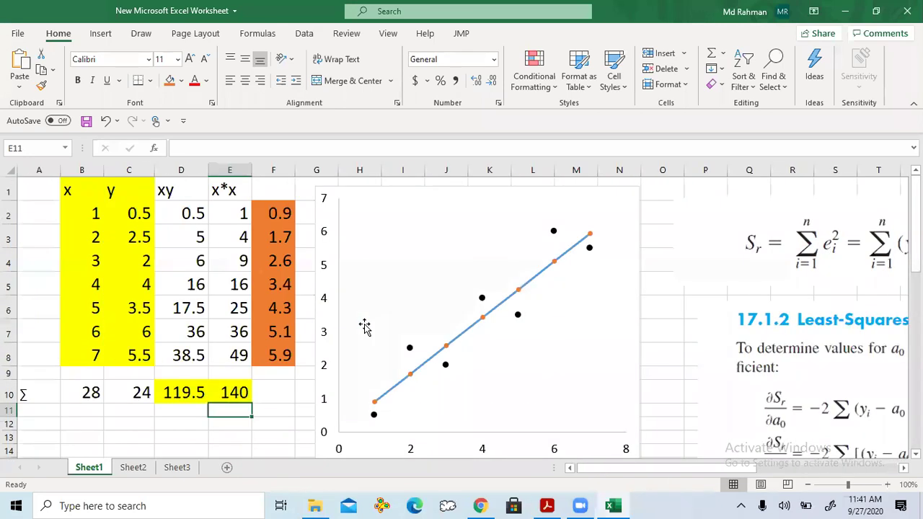
Step: Open Sheet2 and examine the x–y curve's source data alongside the logx and logy columns and their straight-line chart
{"action": "left_click", "coordinate": [132, 468]}
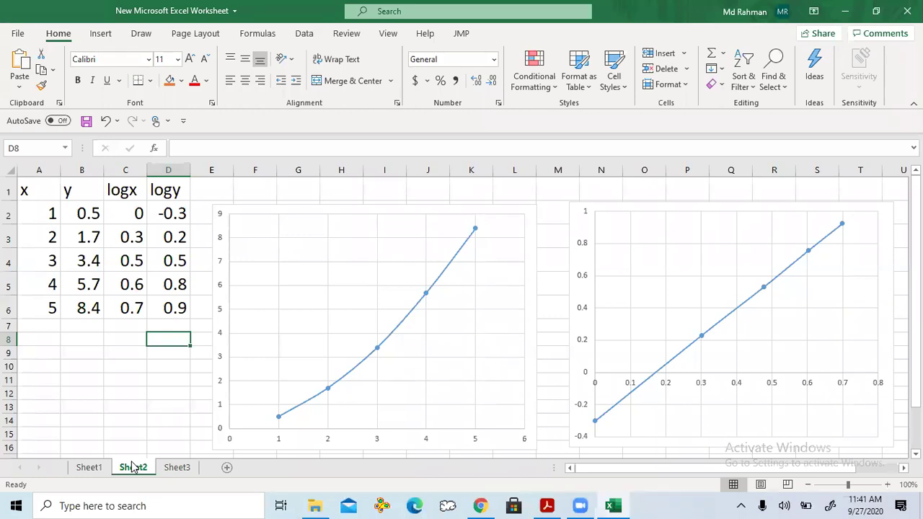
{"action": "left_click", "coordinate": [340, 390]}
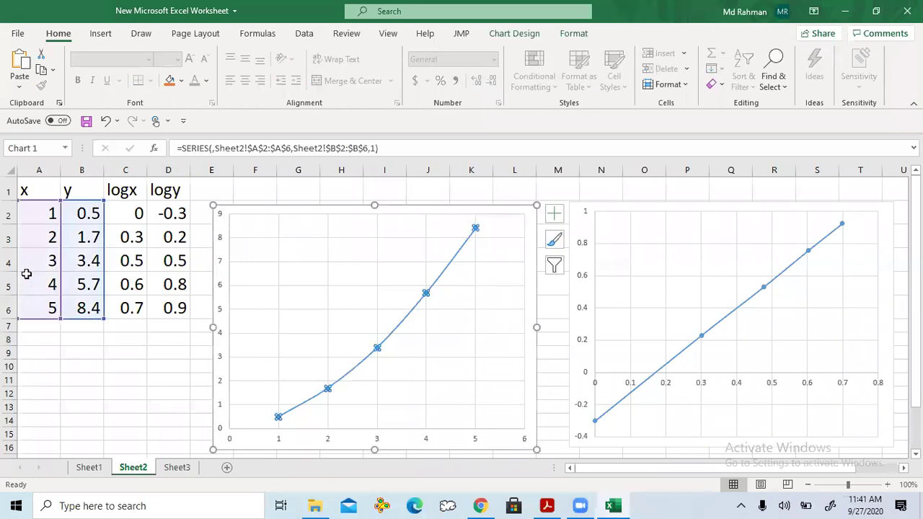
{"action": "left_click", "coordinate": [106, 386]}
{"action": "mouse_move", "coordinate": [303, 408]}
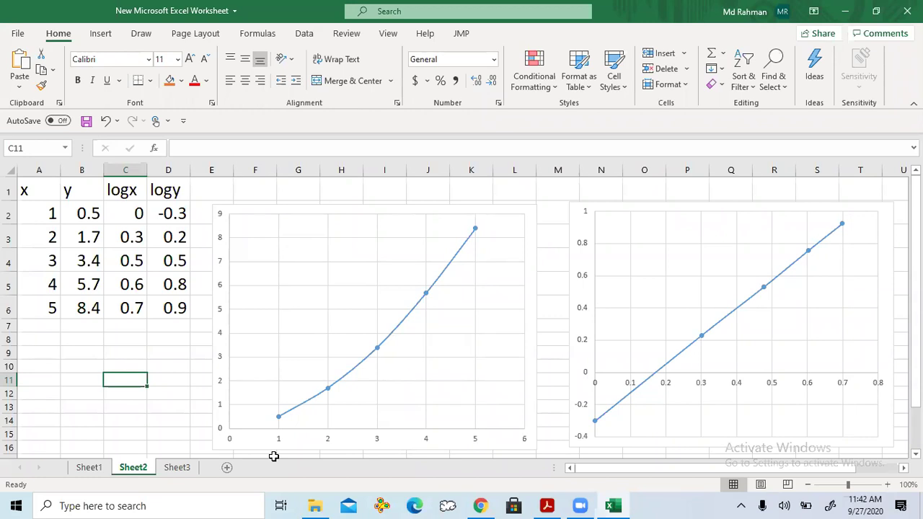
Step: Open Sheet3 and examine the polynomial regression data, the fitted curve and the second-order equations beside it
{"action": "left_click", "coordinate": [178, 468]}
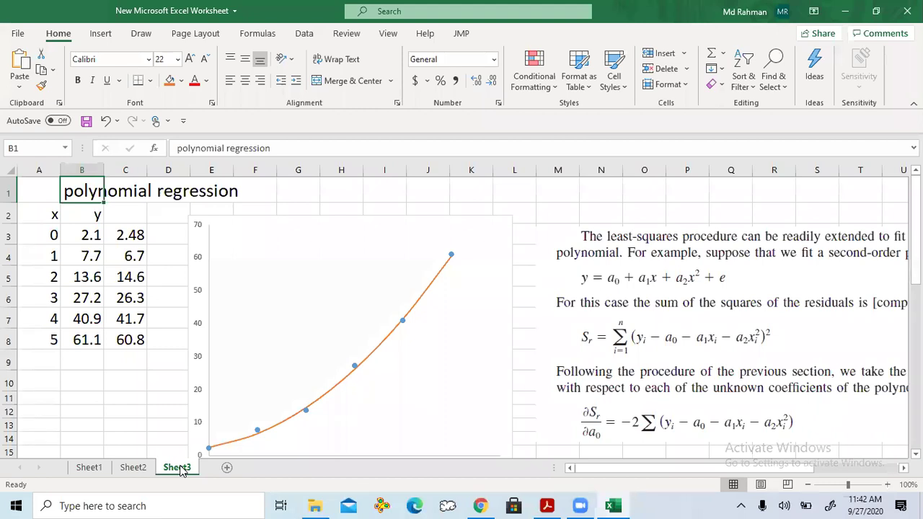
{"action": "left_click", "coordinate": [135, 362]}
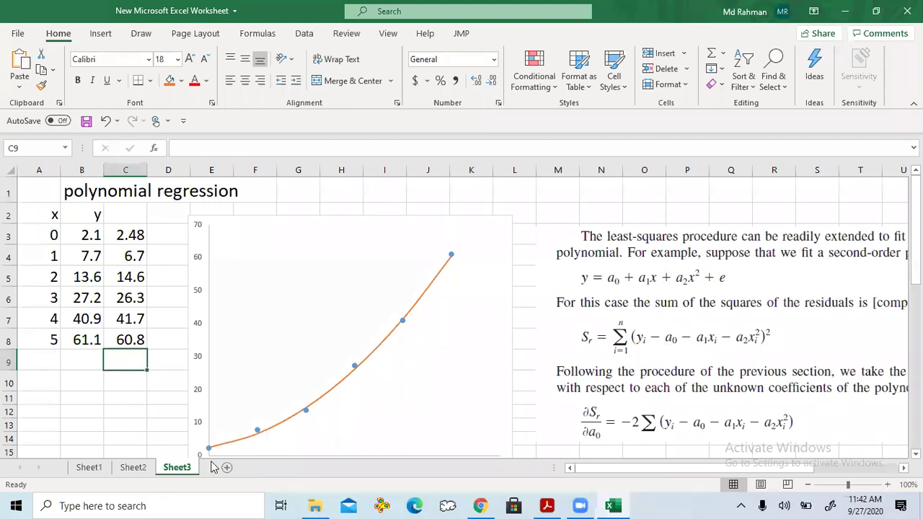
{"action": "mouse_move", "coordinate": [283, 428]}
{"action": "left_click", "coordinate": [134, 379]}
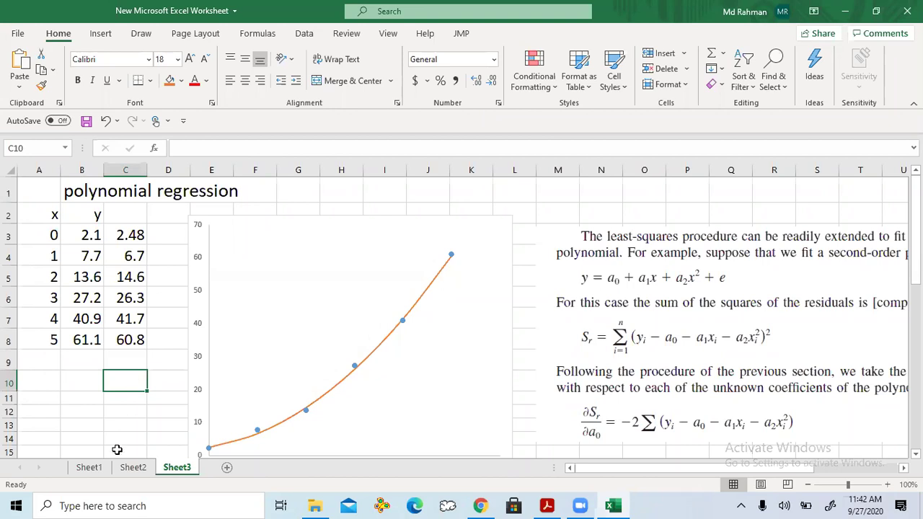
Step: Compare the straight-line fit on Sheet1 with the polynomial fit and data columns on Sheet3
{"action": "left_click", "coordinate": [94, 469]}
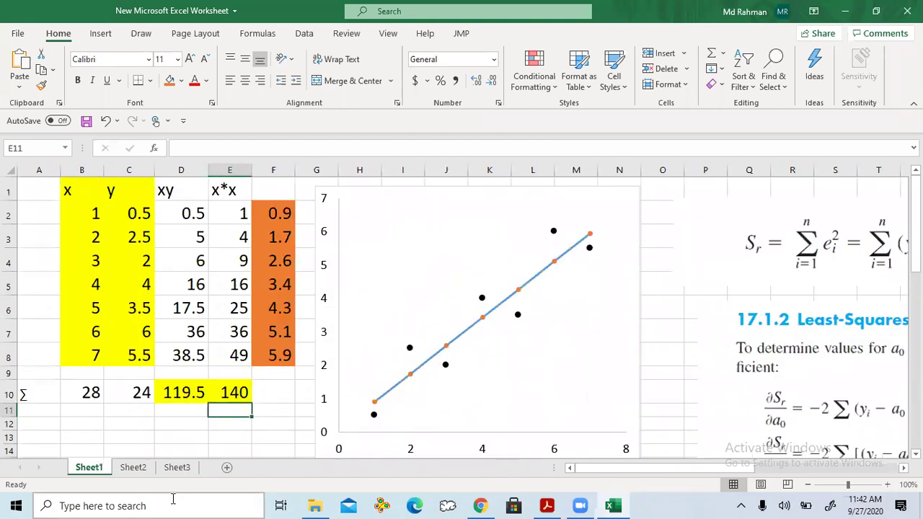
{"action": "left_click", "coordinate": [179, 470]}
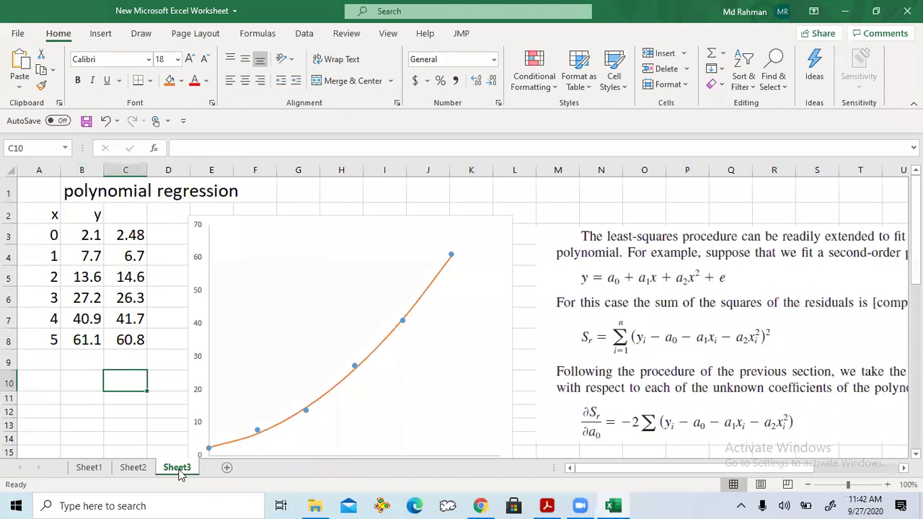
{"action": "left_click", "coordinate": [137, 401]}
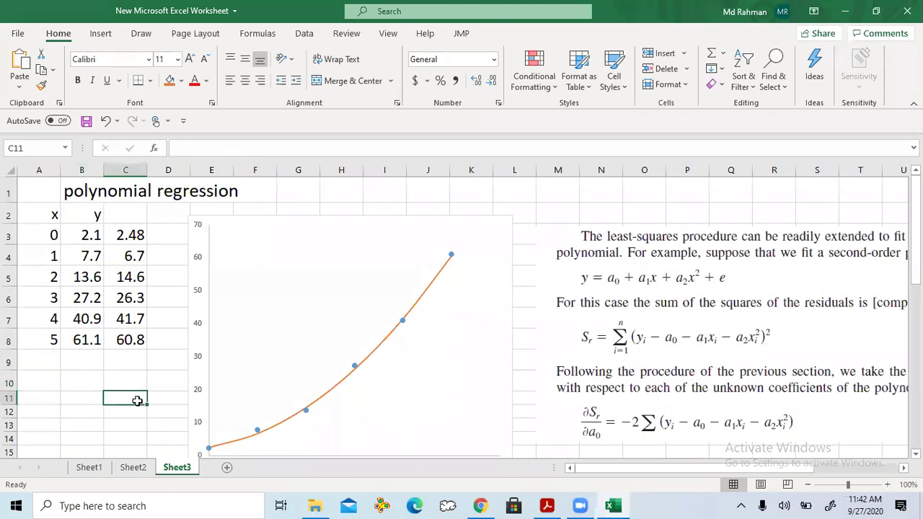
{"action": "scroll", "coordinate": [137, 401], "scroll_direction": "down", "scroll_amount": 1}
{"action": "scroll", "coordinate": [137, 401], "scroll_direction": "up", "scroll_amount": 1}
{"action": "left_click", "coordinate": [90, 378]}
{"action": "left_click", "coordinate": [37, 378]}
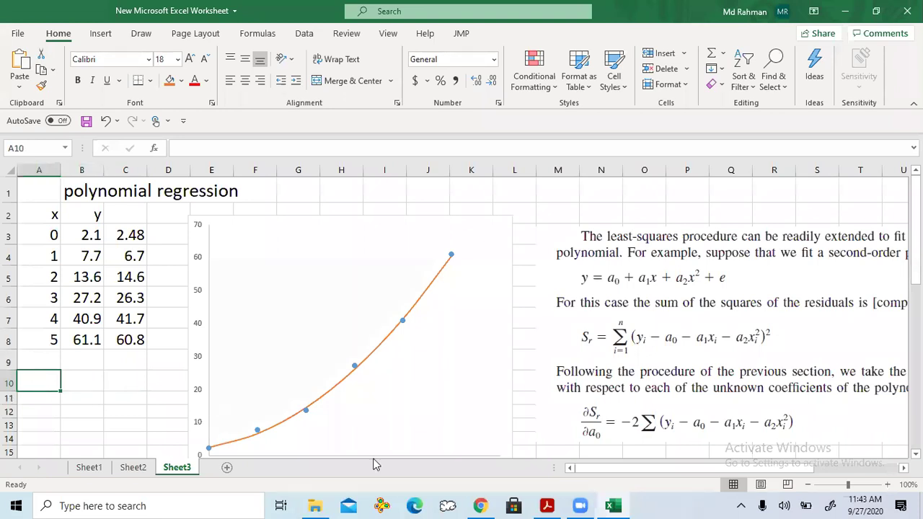
Step: Return to Sheet2 and compare the curved x–y chart with the linearized log–log chart
{"action": "left_click", "coordinate": [133, 468]}
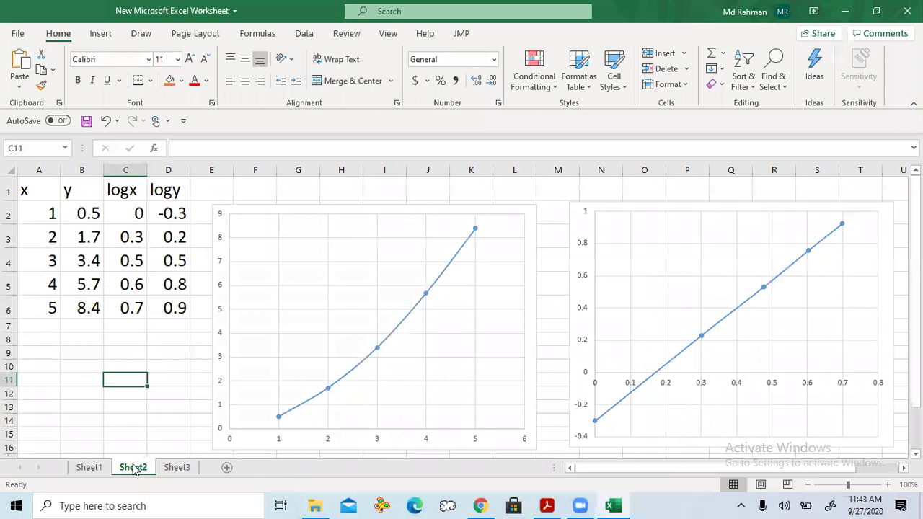
{"action": "left_click", "coordinate": [181, 336]}
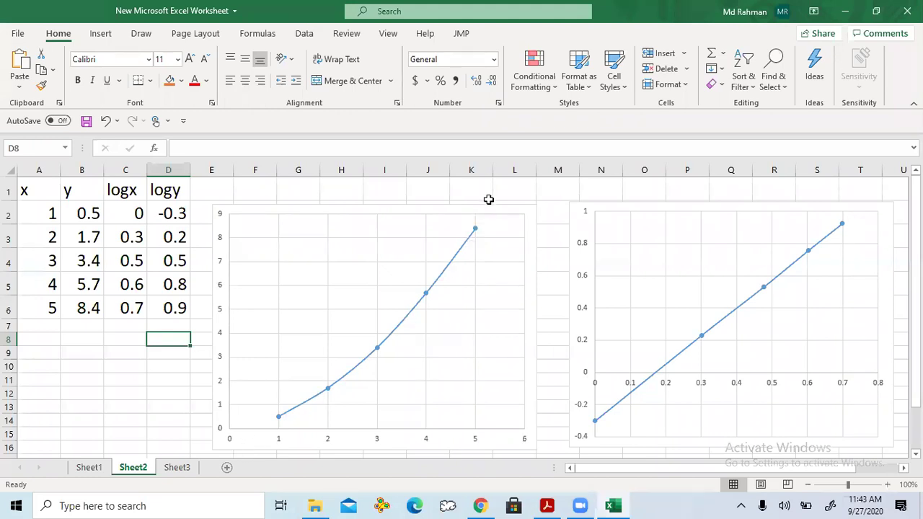
Step: Inspect the LOG10 formulas in C2 and D2, and select the logx and logy data in C2:D6
{"action": "left_click", "coordinate": [129, 211]}
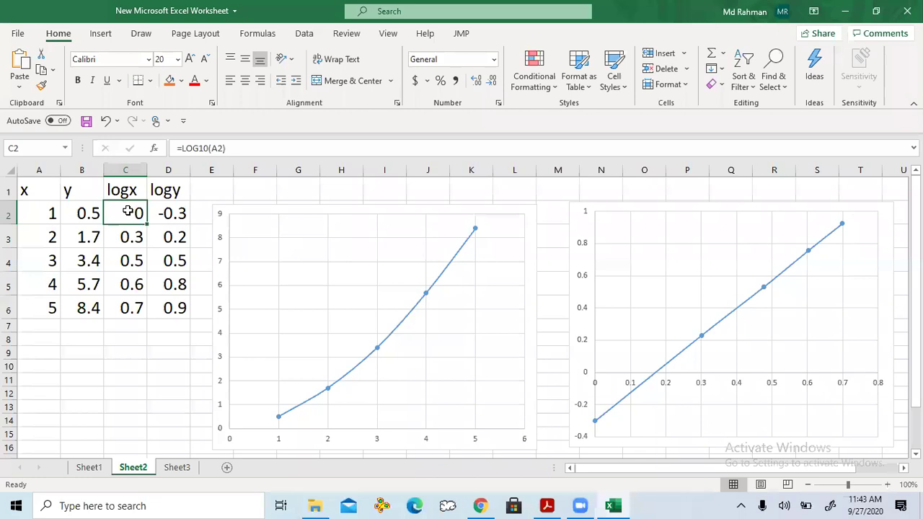
{"action": "left_click", "coordinate": [177, 214]}
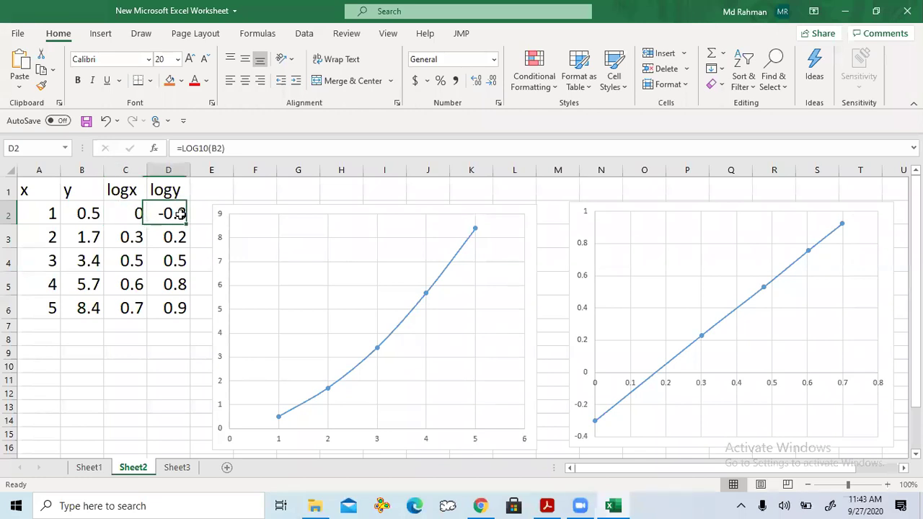
{"action": "left_click", "coordinate": [137, 215]}
{"action": "left_click_drag", "start_coordinate": [137, 215], "coordinate": [187, 308]}
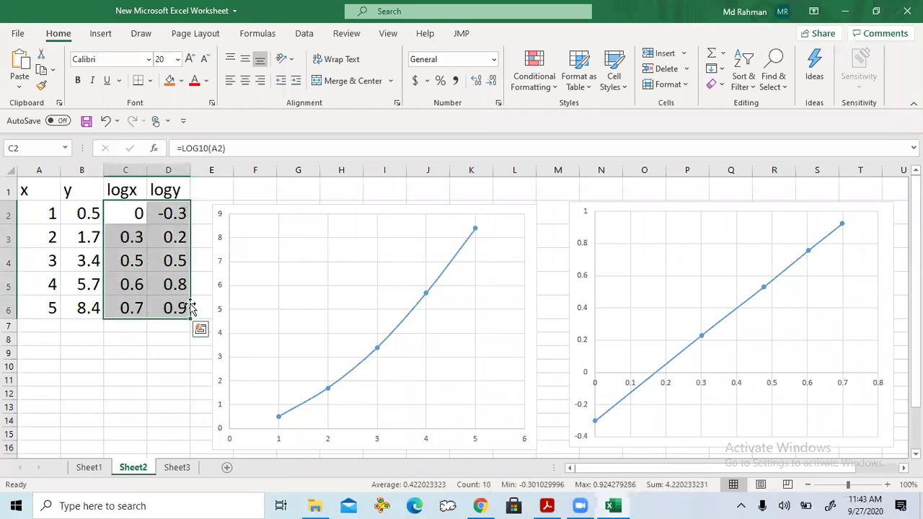
Step: Check which cell ranges feed the log–log chart's straight-line series, and clear the chart selection
{"action": "left_click", "coordinate": [629, 397]}
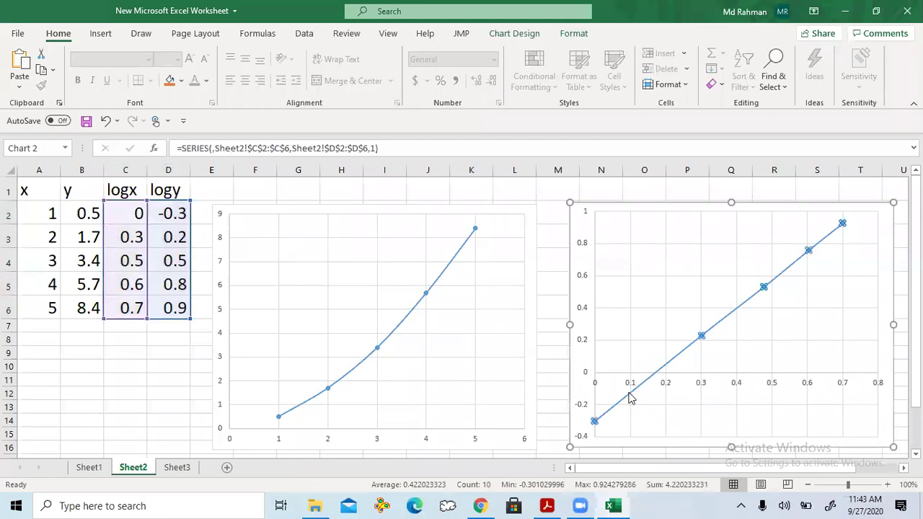
{"action": "left_click", "coordinate": [549, 304]}
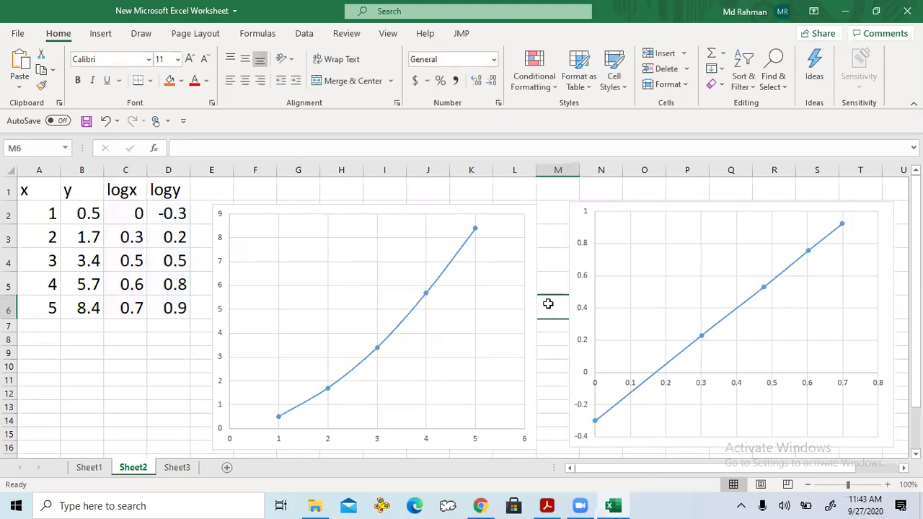
{"action": "left_click", "coordinate": [676, 363]}
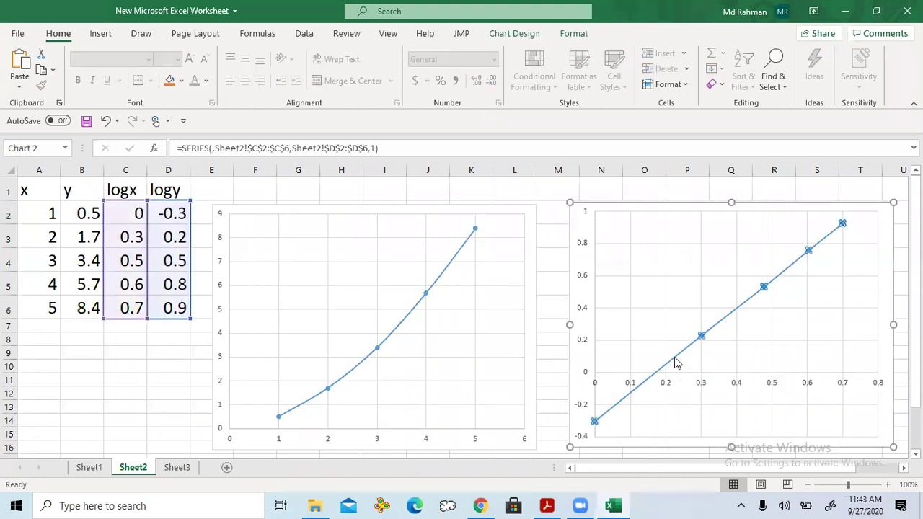
{"action": "left_click", "coordinate": [552, 348]}
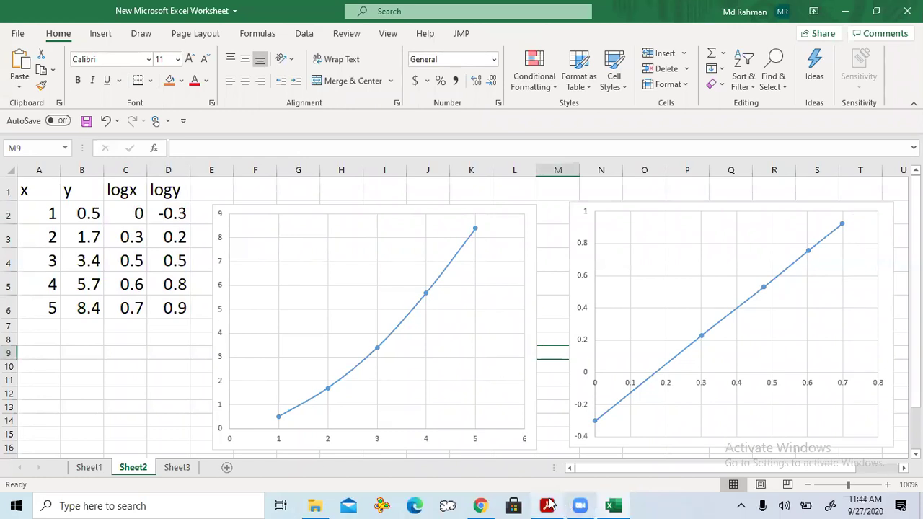
Step: Switch to the Numerical Methods for Engineers textbook PDF in Adobe Acrobat Reader
{"action": "mouse_move", "coordinate": [548, 503]}
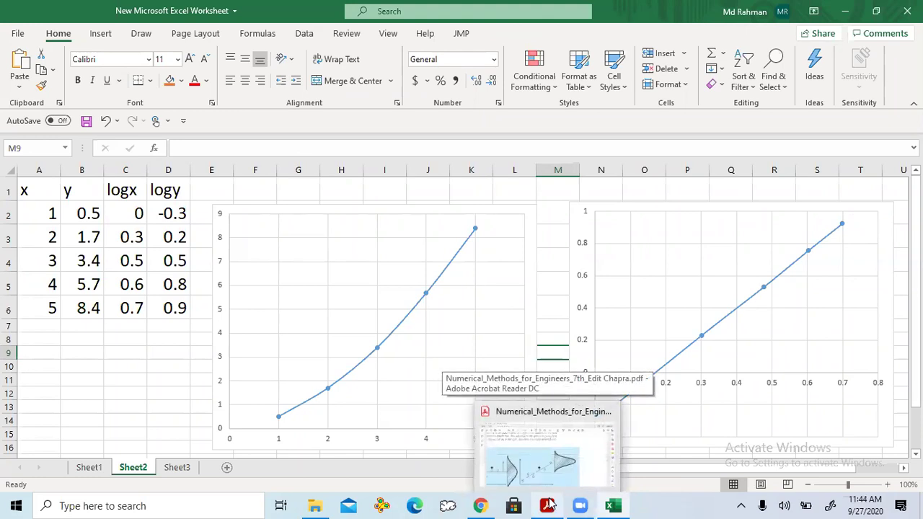